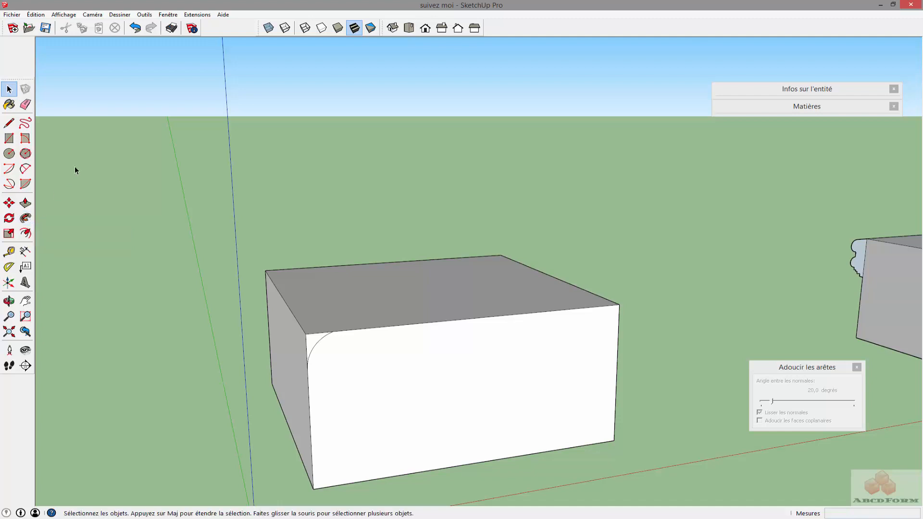
{"action": "left_click", "coordinate": [144, 14]}
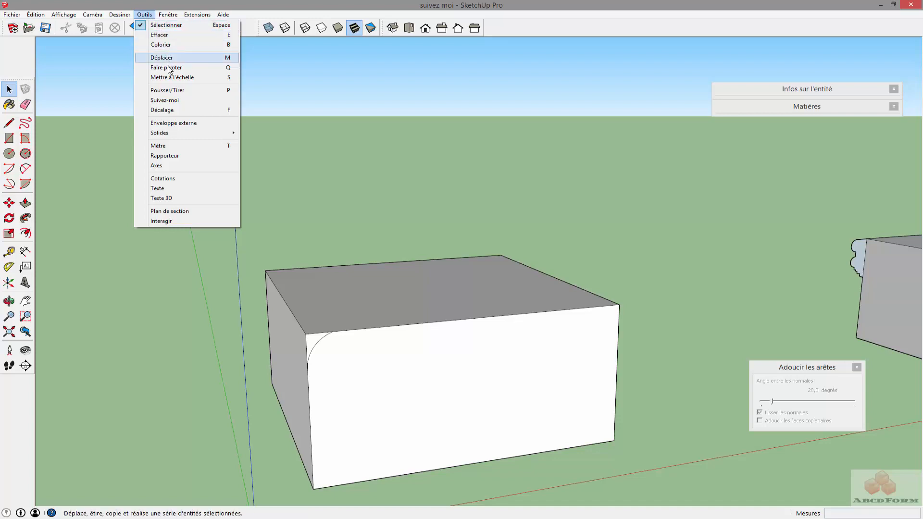
{"action": "left_click", "coordinate": [141, 283]}
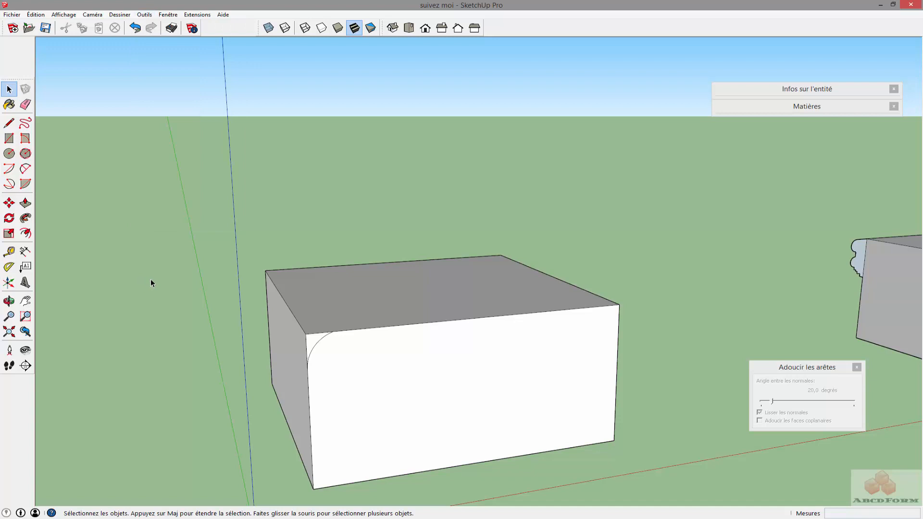
{"action": "middle_click_drag", "start_coordinate": [151, 280], "coordinate": [203, 245]}
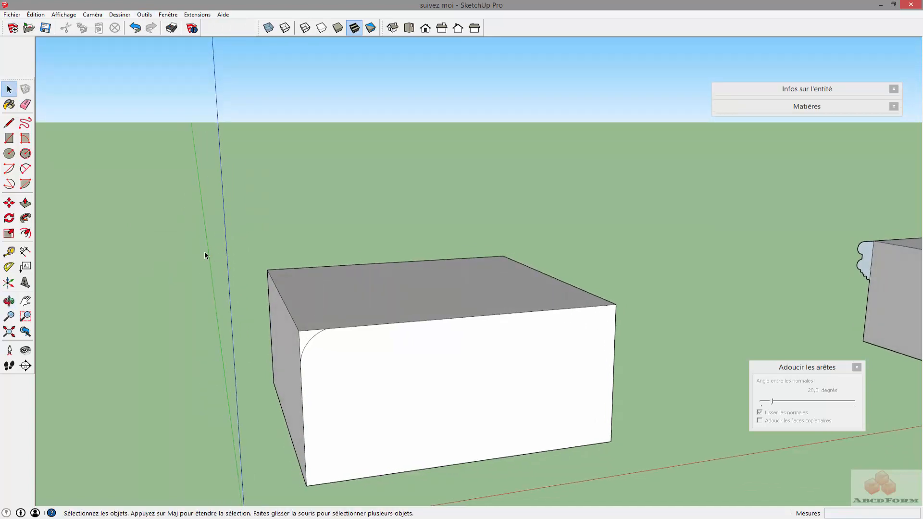
- Try to round the first box's top side edge by pushing the corner profile through to the back, and undo it
{"action": "left_click", "coordinate": [27, 204]}
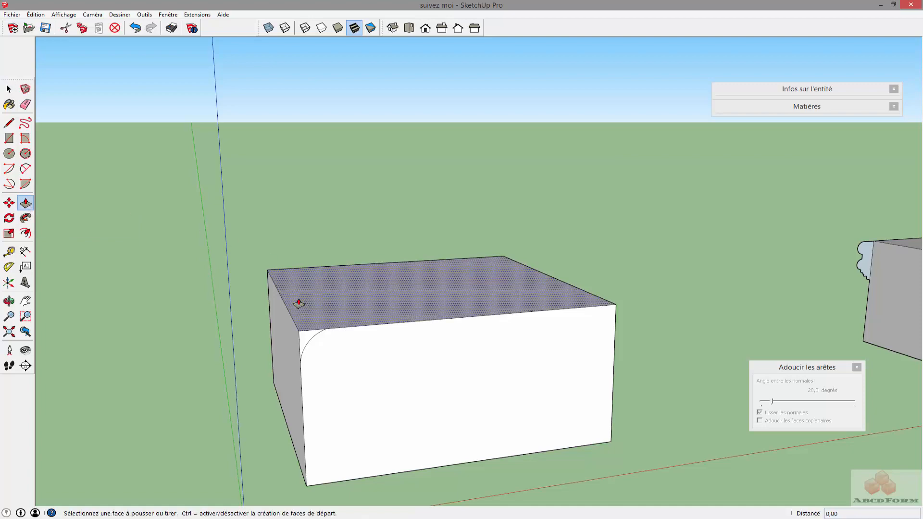
{"action": "left_click", "coordinate": [306, 336]}
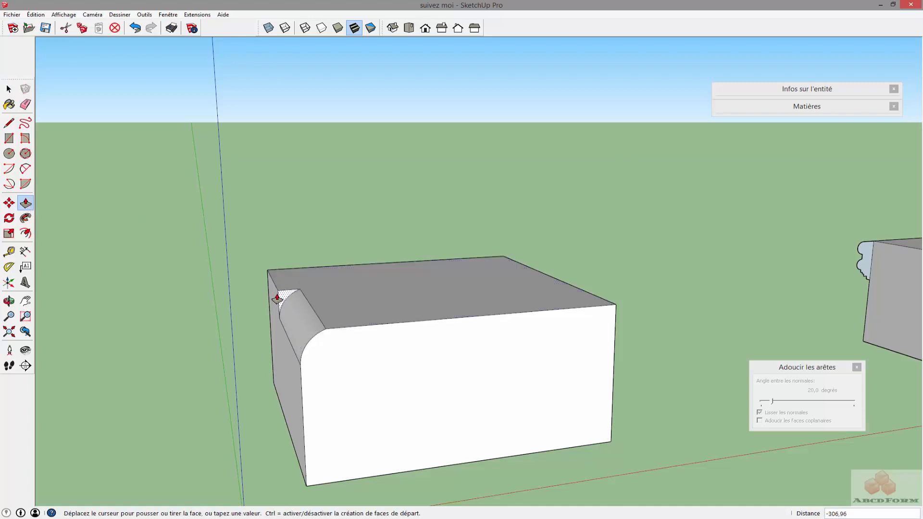
{"action": "left_click", "coordinate": [271, 277]}
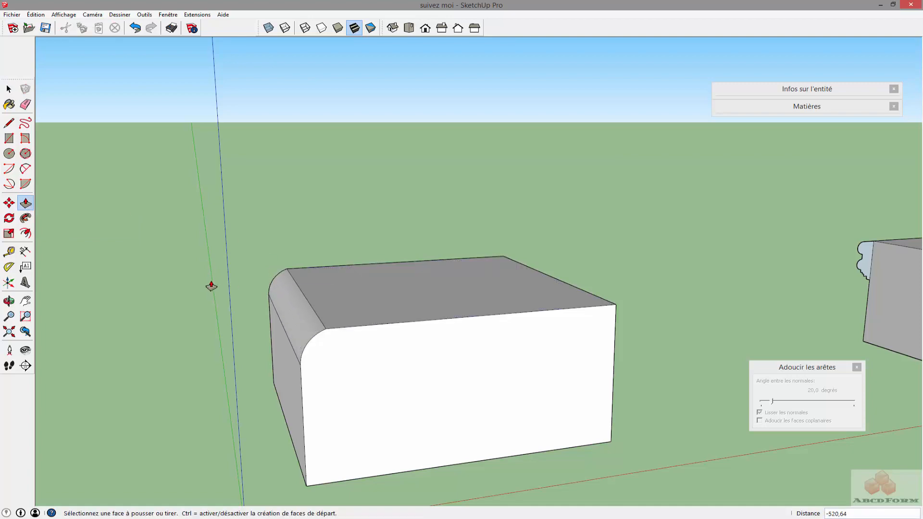
{"action": "key", "text": "o"}
{"action": "left_click_drag", "start_coordinate": [210, 284], "coordinate": [244, 287]}
{"action": "key", "text": "p"}
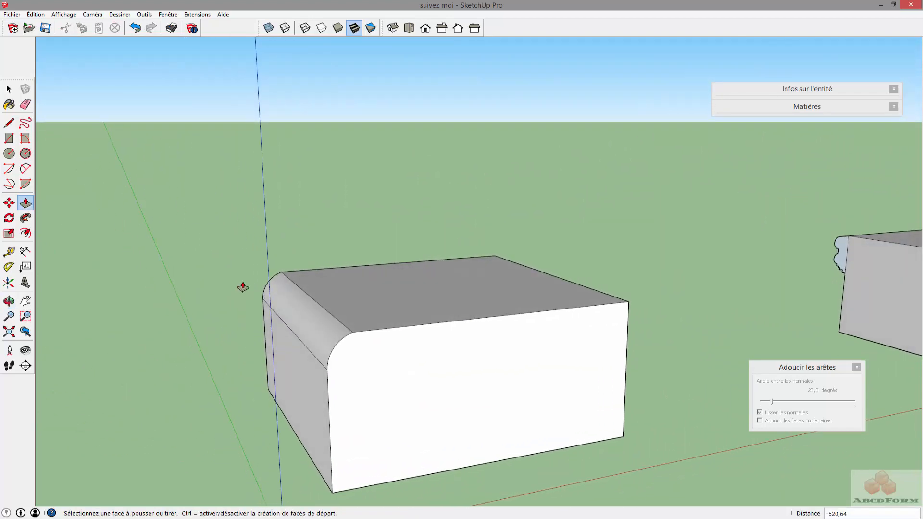
{"action": "key", "text": "ctrl+z"}
- Try Follow Me with the first box's corner profile along the adjacent top side edge, and undo it
{"action": "left_click", "coordinate": [25, 218]}
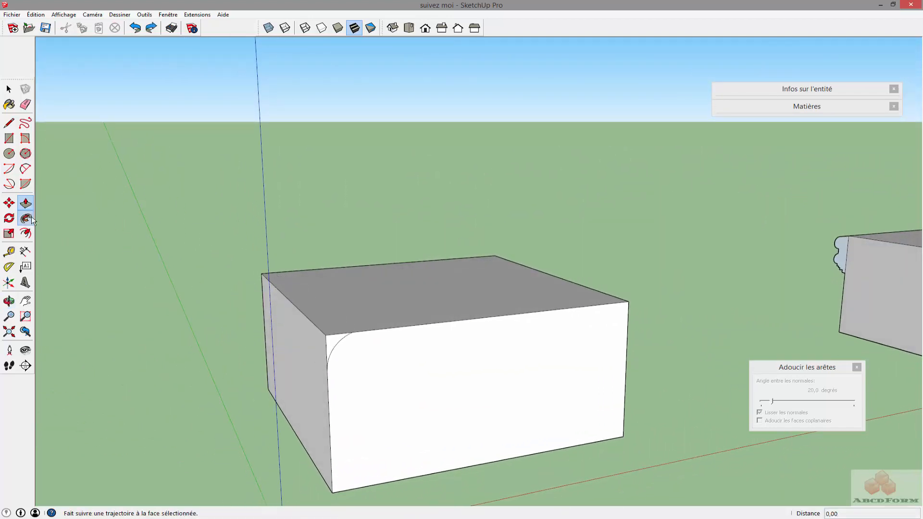
{"action": "left_click", "coordinate": [334, 340]}
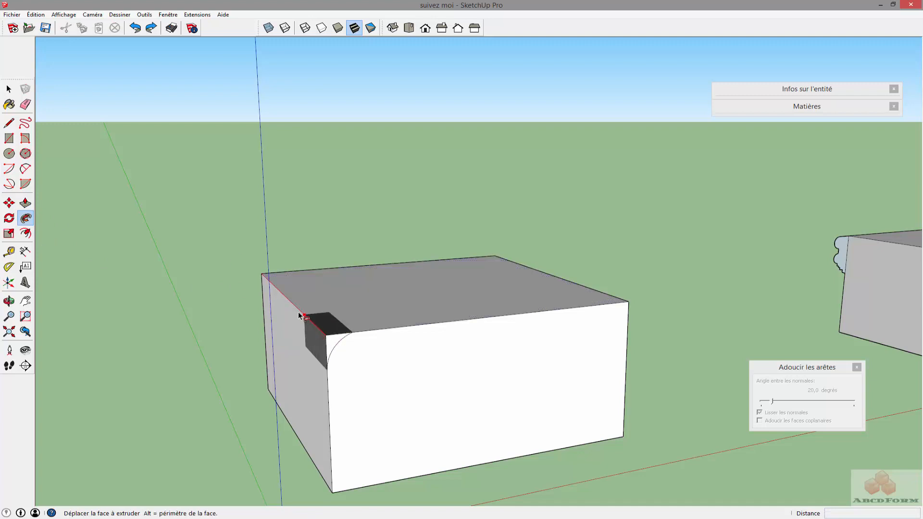
{"action": "left_click", "coordinate": [264, 278]}
{"action": "middle_click_drag", "start_coordinate": [226, 290], "coordinate": [185, 323]}
{"action": "key", "text": "ctrl+z"}
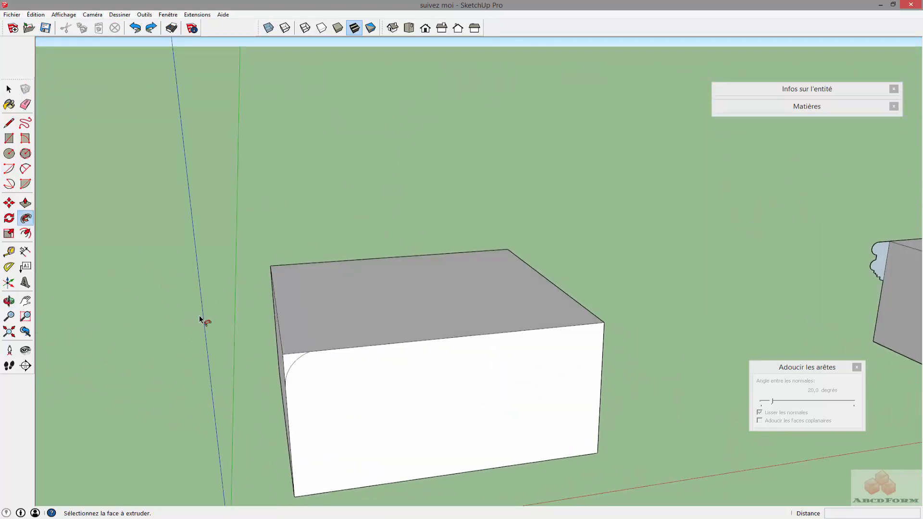
- Round all the first box's top edges by using its top face as the Follow Me path for the corner profile
{"action": "key", "text": "space"}
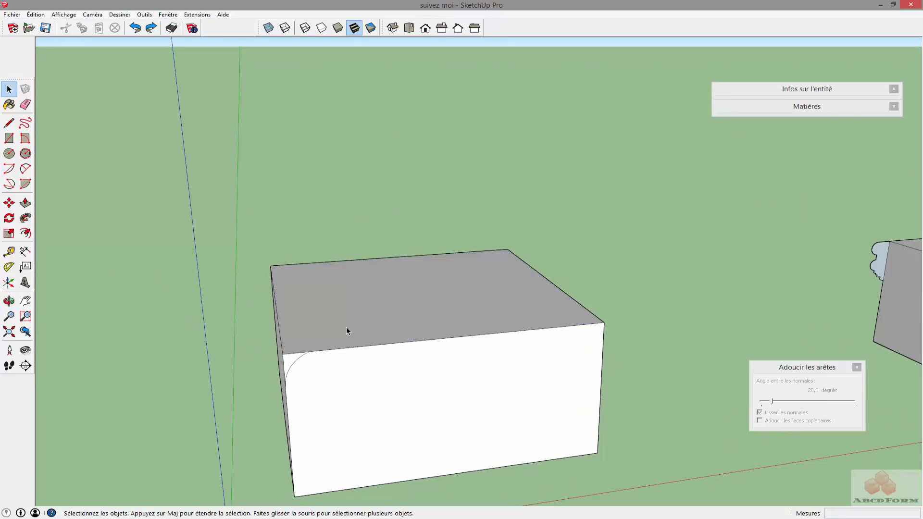
{"action": "left_click", "coordinate": [345, 331]}
{"action": "middle_click_drag", "start_coordinate": [199, 322], "coordinate": [167, 283]}
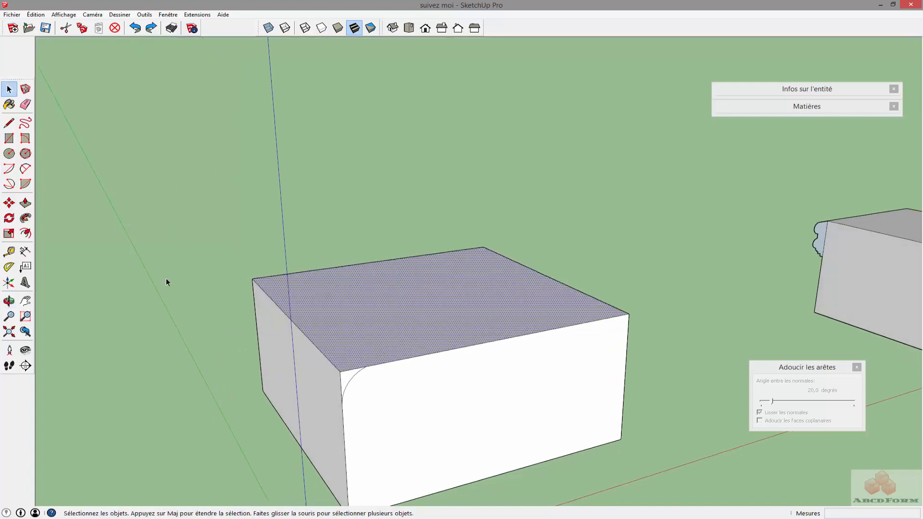
{"action": "left_click", "coordinate": [25, 218]}
{"action": "left_click", "coordinate": [347, 375]}
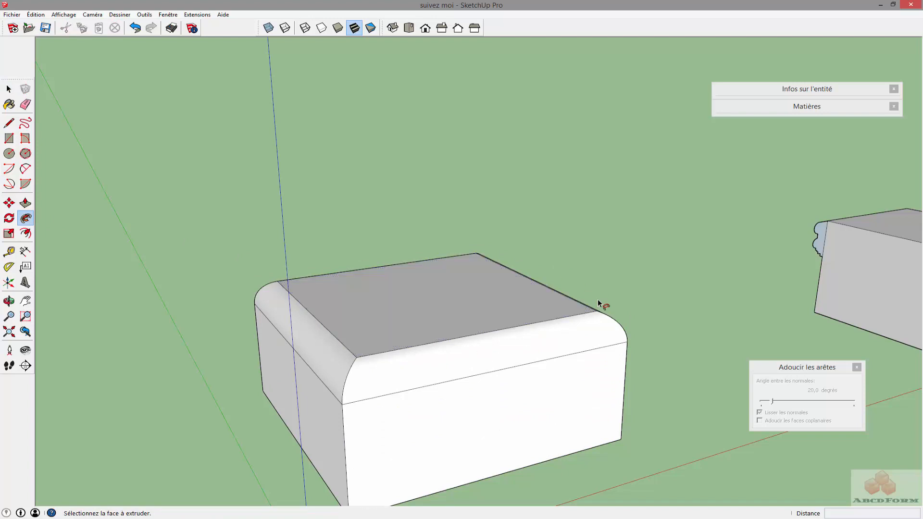
- Extrude the stepped moulding profile on the second box around its entire top perimeter with Follow Me
{"action": "middle_click_drag", "start_coordinate": [681, 301], "coordinate": [91, 399], "text": "shift"}
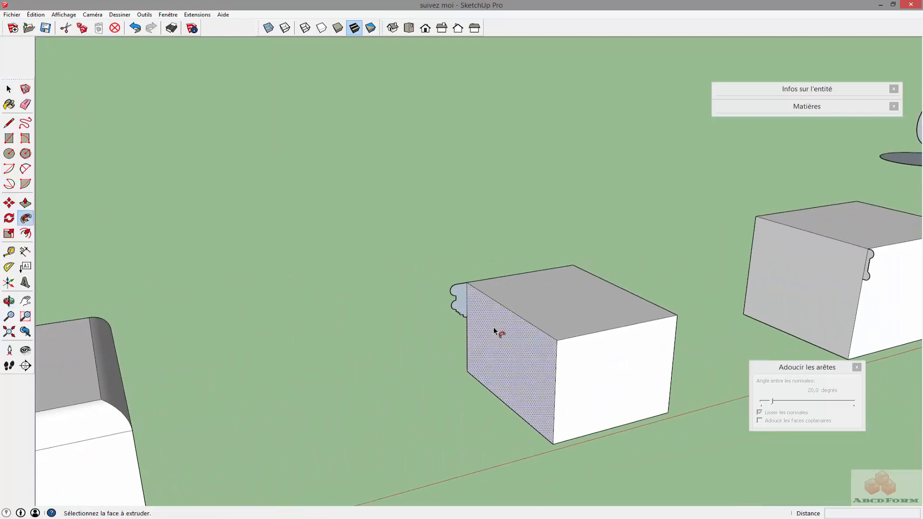
{"action": "middle_click_drag", "start_coordinate": [516, 327], "coordinate": [443, 377], "text": "shift"}
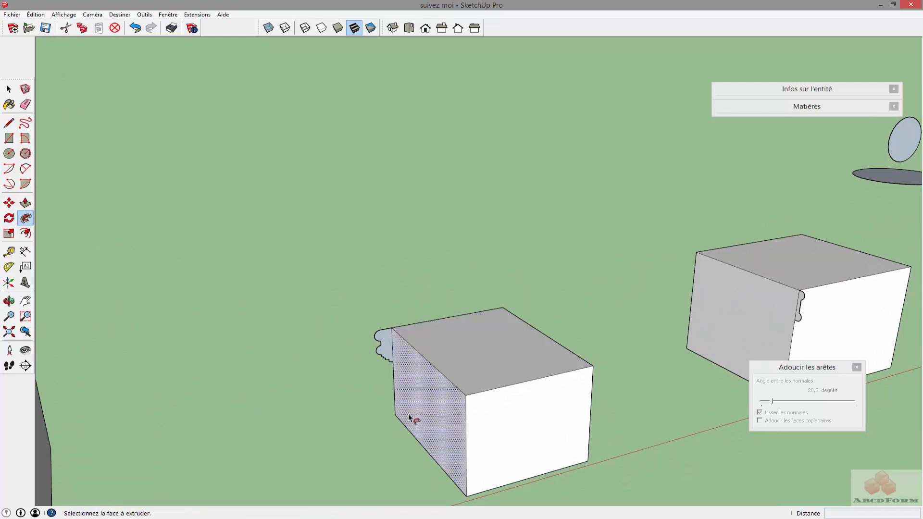
{"action": "middle_click_drag", "start_coordinate": [409, 417], "coordinate": [404, 270]}
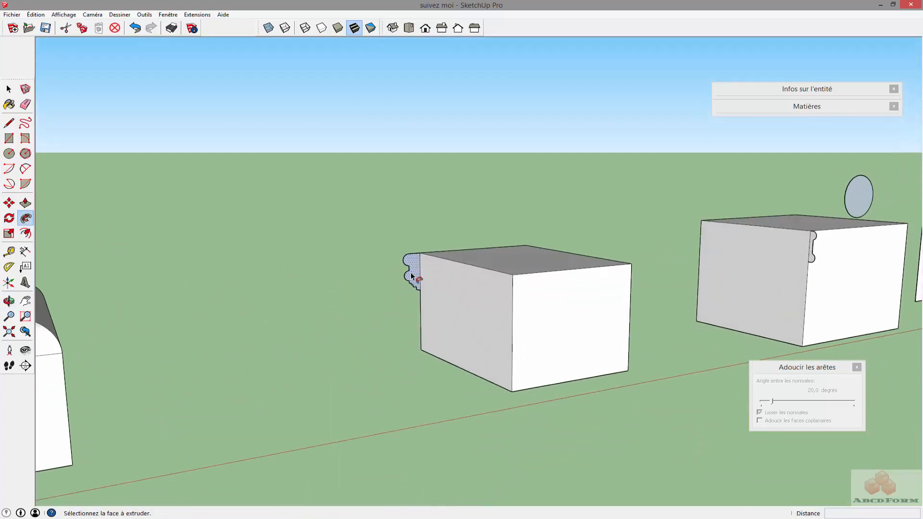
{"action": "scroll", "coordinate": [411, 275], "scroll_direction": "up", "scroll_amount": 5}
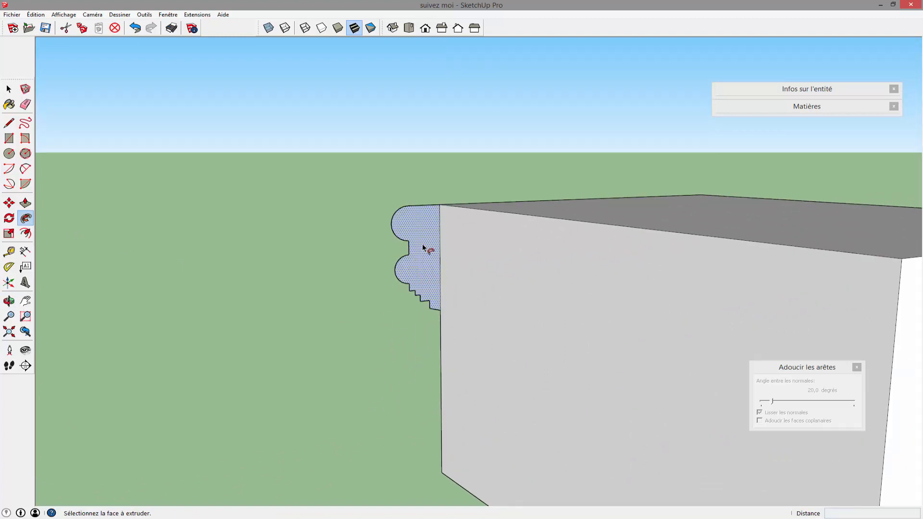
{"action": "middle_click_drag", "start_coordinate": [421, 247], "coordinate": [426, 267]}
{"action": "scroll", "coordinate": [399, 295], "scroll_direction": "down", "scroll_amount": 5}
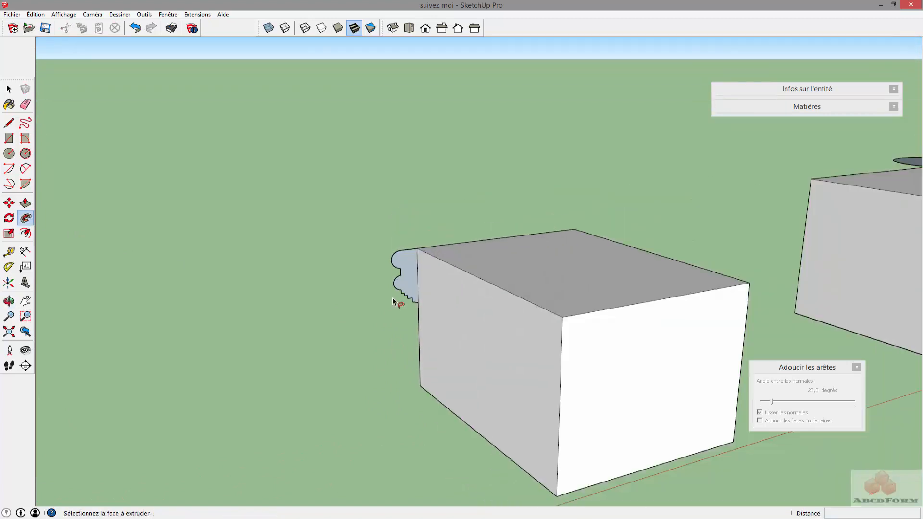
{"action": "scroll", "coordinate": [405, 284], "scroll_direction": "up", "scroll_amount": 3}
{"action": "left_click", "coordinate": [407, 279]}
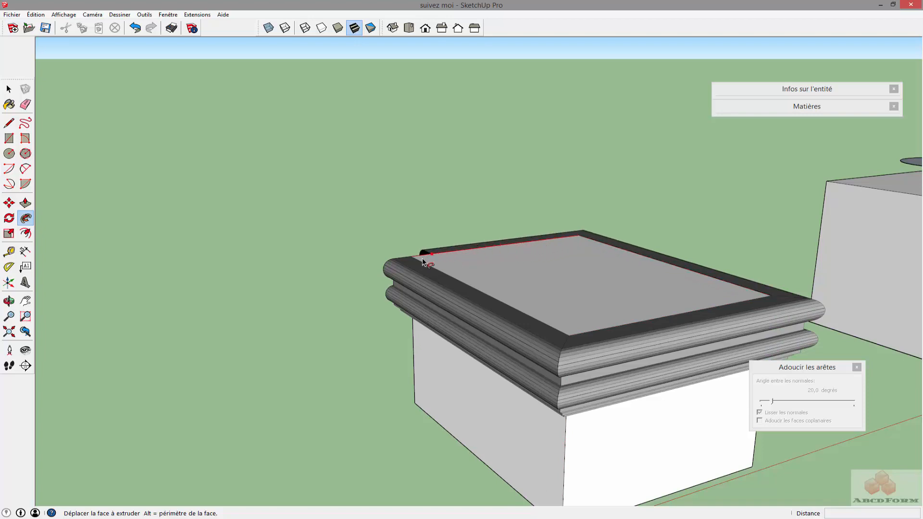
{"action": "left_click", "coordinate": [408, 260]}
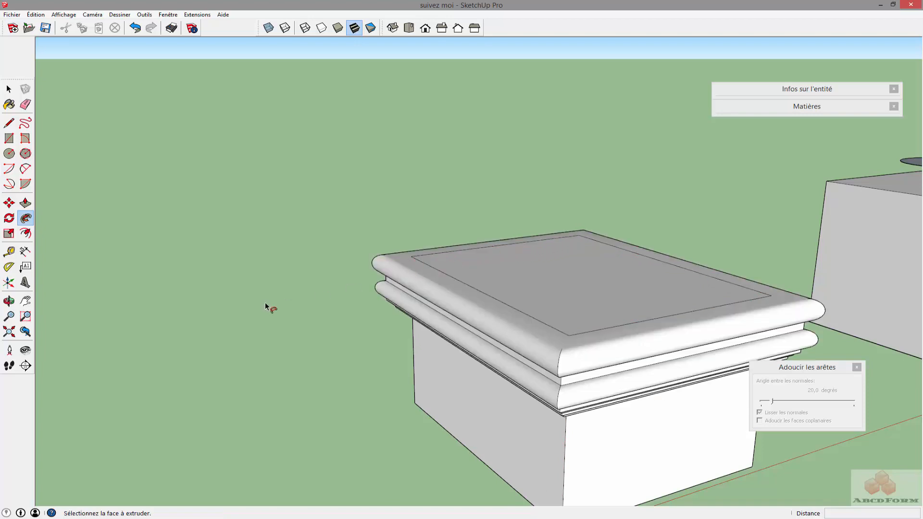
- Examine the second box's moulding from several angles and compare it with the bare profile by undoing and redoing the extrusion
{"action": "middle_click_drag", "start_coordinate": [265, 306], "coordinate": [288, 299]}
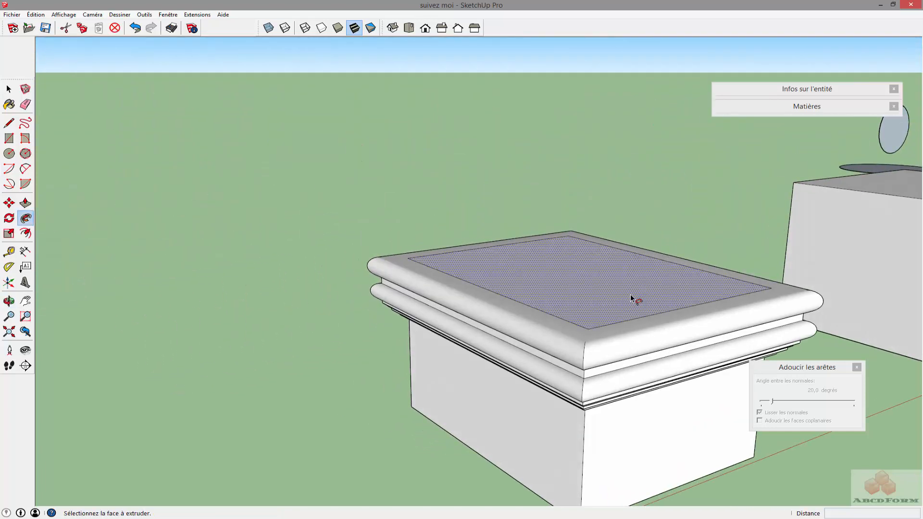
{"action": "middle_click_drag", "start_coordinate": [631, 299], "coordinate": [624, 206]}
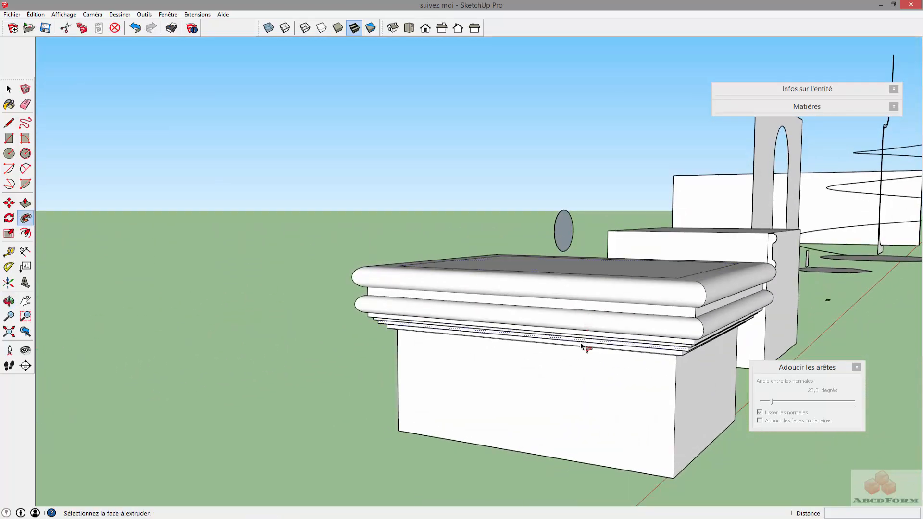
{"action": "middle_click_drag", "start_coordinate": [581, 342], "coordinate": [378, 271]}
{"action": "key", "text": "ctrl+z"}
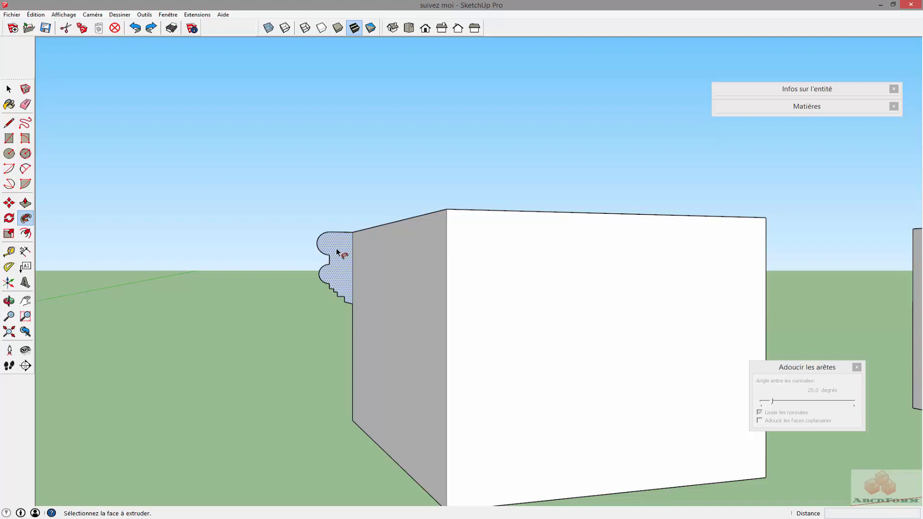
{"action": "key", "text": "ctrl+y"}
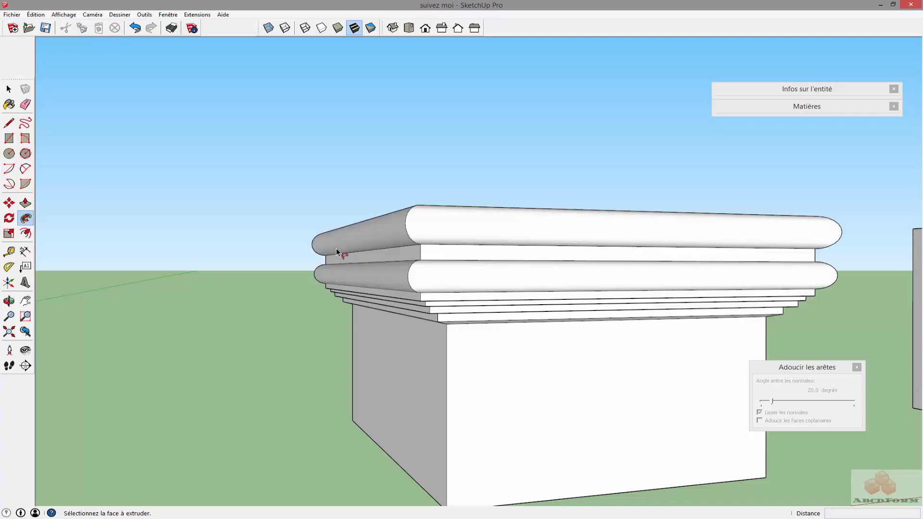
{"action": "middle_click_drag", "start_coordinate": [360, 212], "coordinate": [394, 239]}
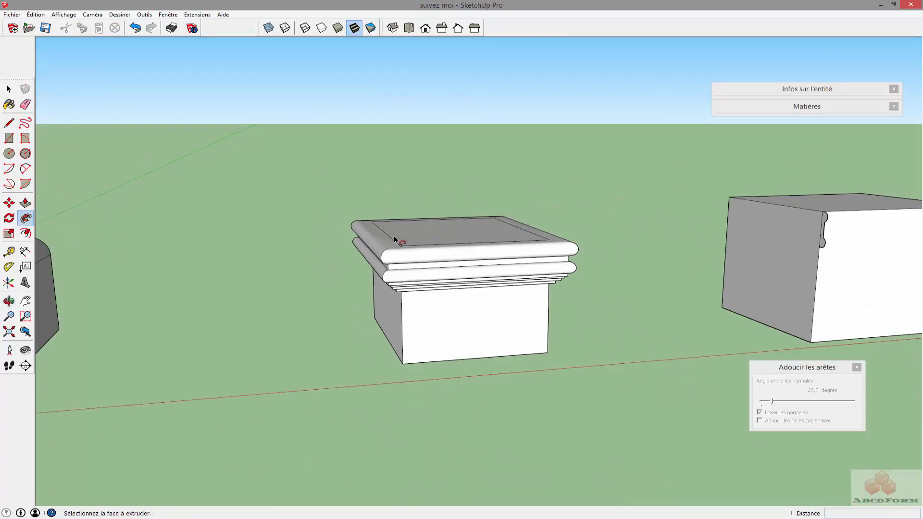
- Extrude the third box's double-bead profile around its top edges with Follow Me, using the top face as the path
{"action": "middle_click_drag", "start_coordinate": [583, 241], "coordinate": [243, 319]}
{"action": "scroll", "coordinate": [323, 315], "scroll_direction": "up", "scroll_amount": 5}
{"action": "middle_click_drag", "start_coordinate": [369, 275], "coordinate": [265, 273]}
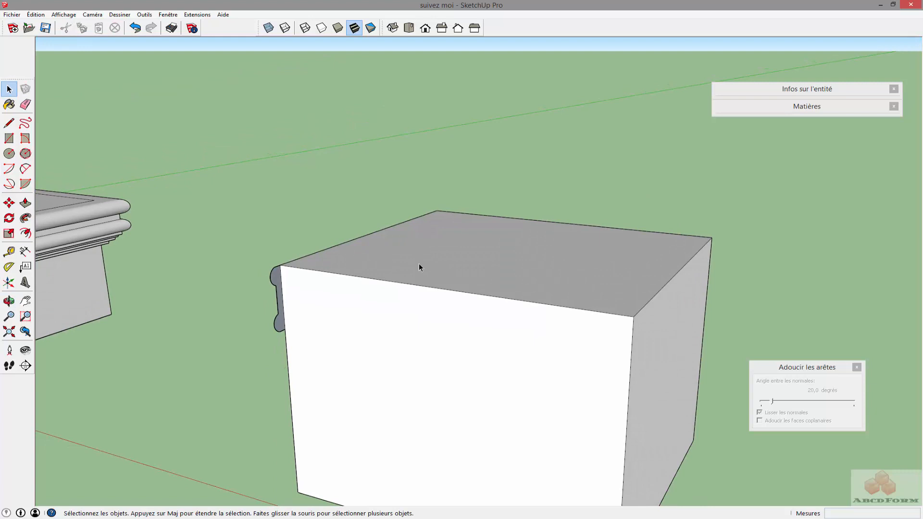
{"action": "left_click", "coordinate": [474, 277]}
{"action": "left_click", "coordinate": [25, 217]}
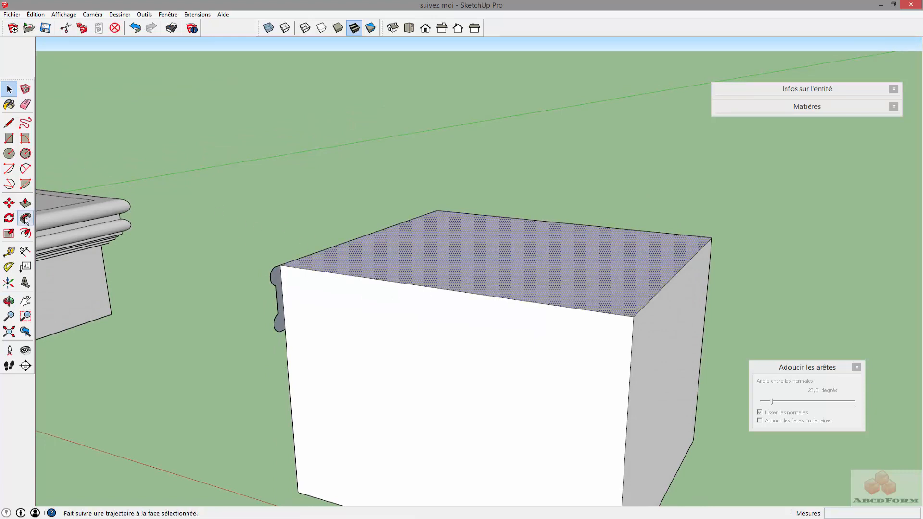
{"action": "left_click", "coordinate": [279, 283]}
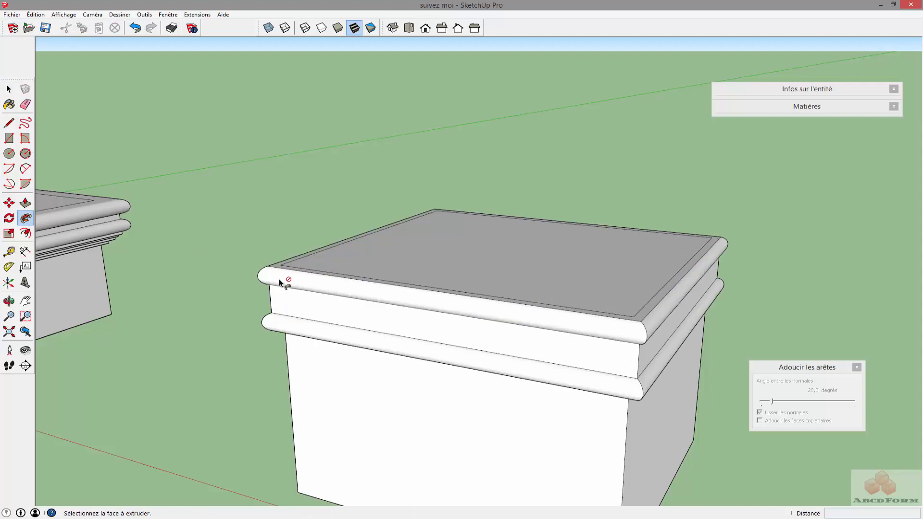
- Examine the third box's moulding, the wall with the arched opening and the small frame profile beneath the opening
{"action": "middle_click_drag", "start_coordinate": [243, 305], "coordinate": [198, 278]}
{"action": "middle_click_drag", "start_coordinate": [511, 276], "coordinate": [258, 270]}
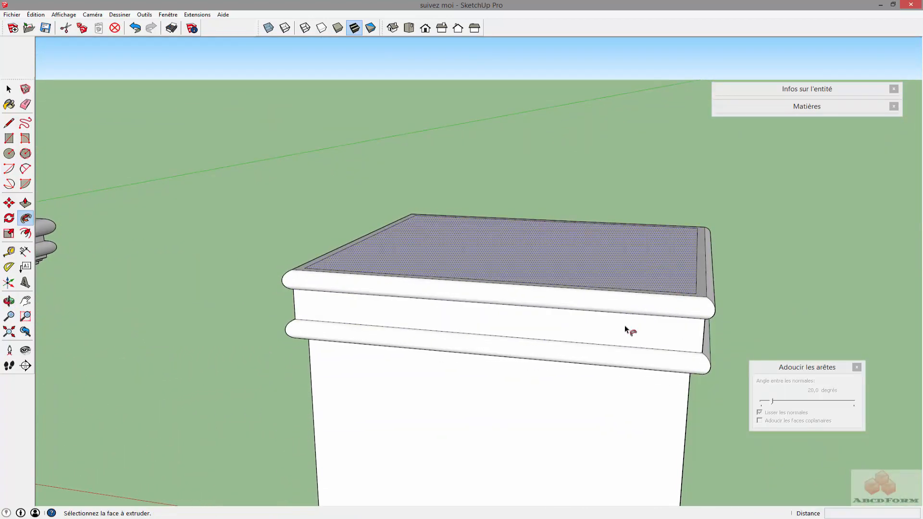
{"action": "scroll", "coordinate": [401, 319], "scroll_direction": "down", "scroll_amount": 3}
{"action": "middle_click_drag", "start_coordinate": [540, 302], "coordinate": [231, 243]}
{"action": "middle_click_drag", "start_coordinate": [669, 298], "coordinate": [294, 315]}
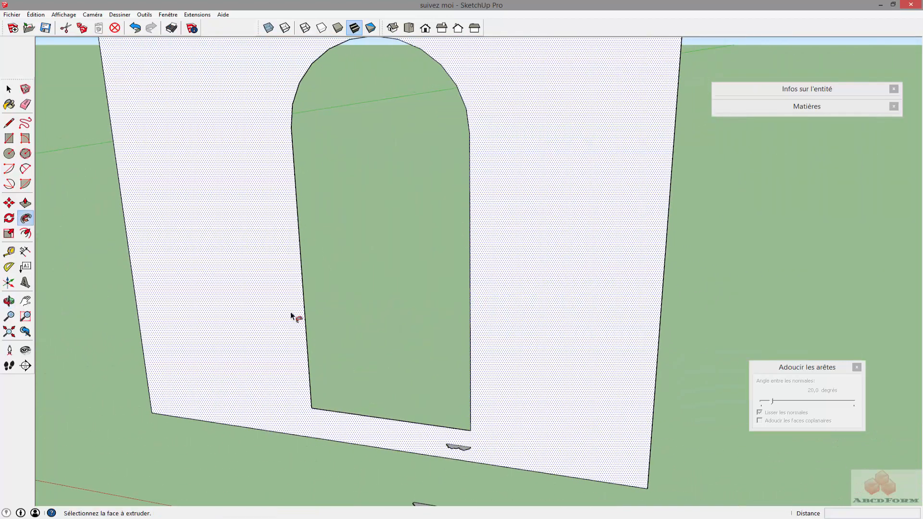
{"action": "middle_click_drag", "start_coordinate": [377, 321], "coordinate": [273, 290]}
{"action": "scroll", "coordinate": [445, 448], "scroll_direction": "up", "scroll_amount": 6}
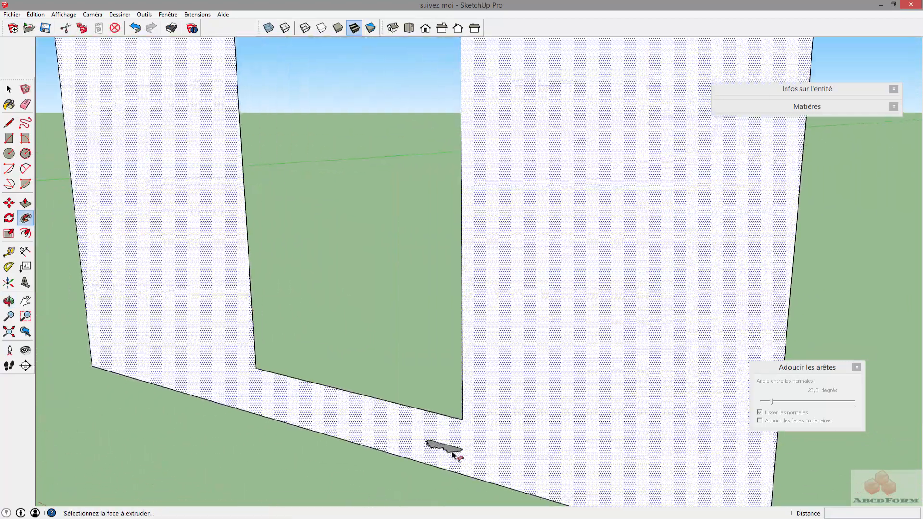
{"action": "scroll", "coordinate": [442, 451], "scroll_direction": "up", "scroll_amount": 2}
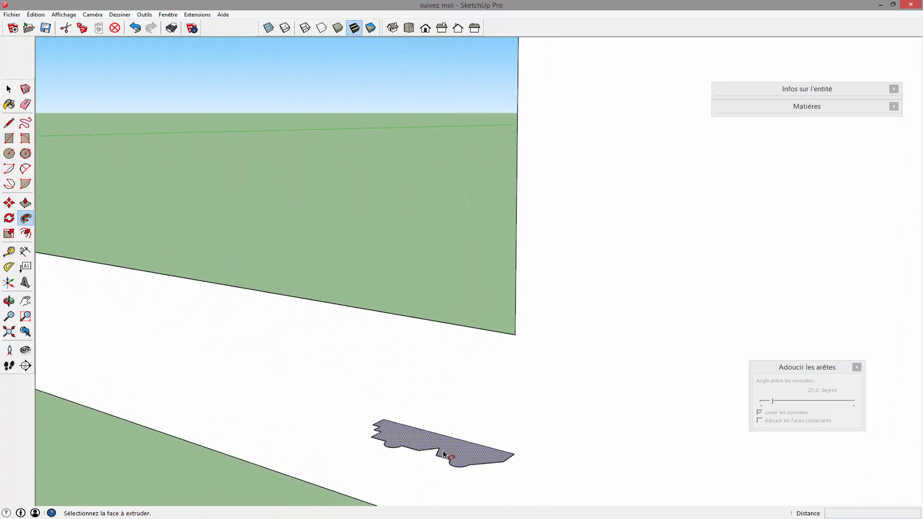
{"action": "scroll", "coordinate": [443, 454], "scroll_direction": "up", "scroll_amount": 3}
{"action": "scroll", "coordinate": [445, 456], "scroll_direction": "down", "scroll_amount": 2}
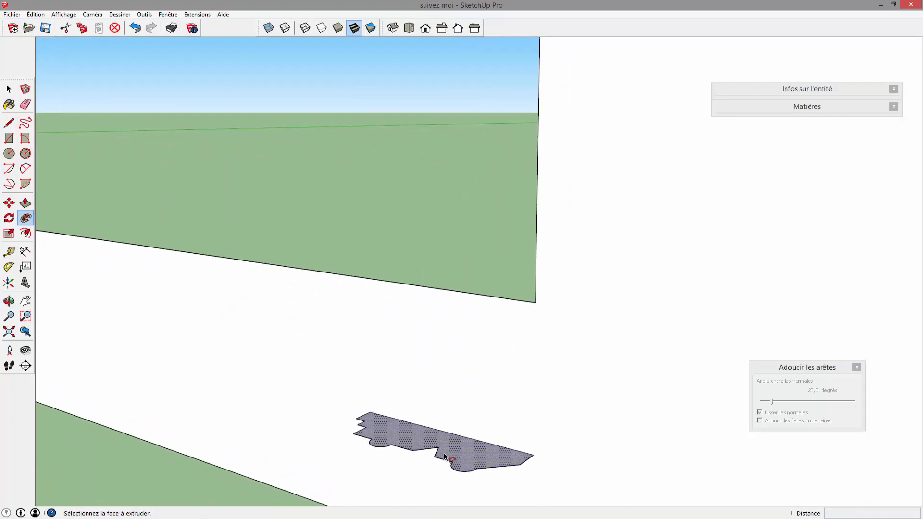
{"action": "scroll", "coordinate": [444, 456], "scroll_direction": "up", "scroll_amount": 3}
{"action": "scroll", "coordinate": [445, 456], "scroll_direction": "down", "scroll_amount": 10}
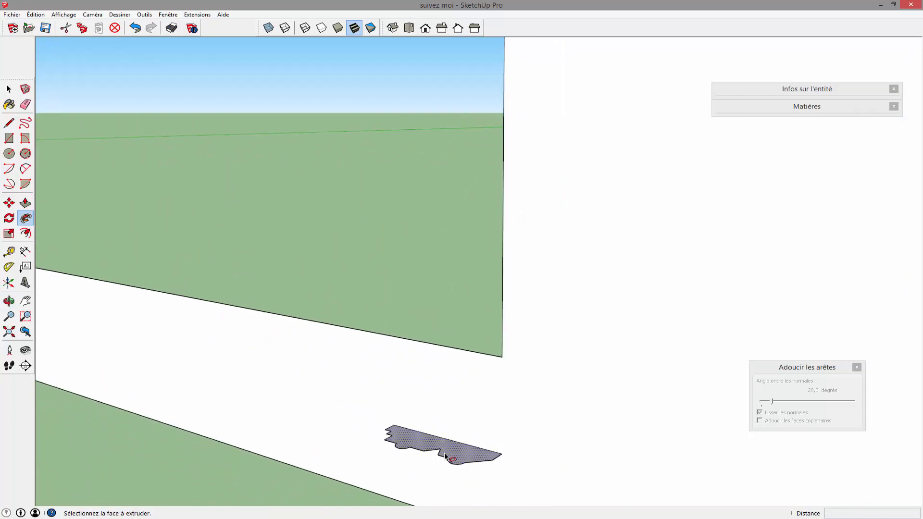
{"action": "scroll", "coordinate": [447, 455], "scroll_direction": "down", "scroll_amount": 4}
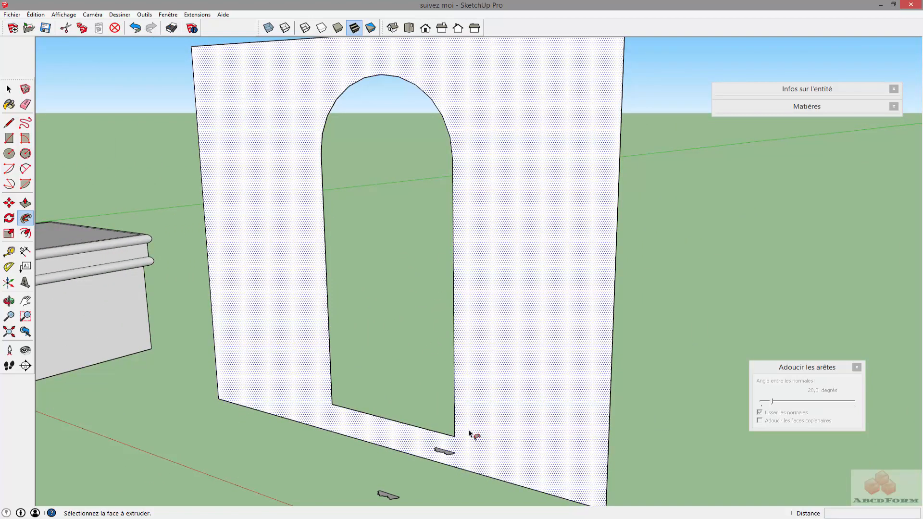
- Extrude the small frame profile around the whole outline of the arched opening with Follow Me
{"action": "key", "text": "space"}
{"action": "scroll", "coordinate": [454, 269], "scroll_direction": "up", "scroll_amount": 1}
{"action": "left_click", "coordinate": [326, 325]}
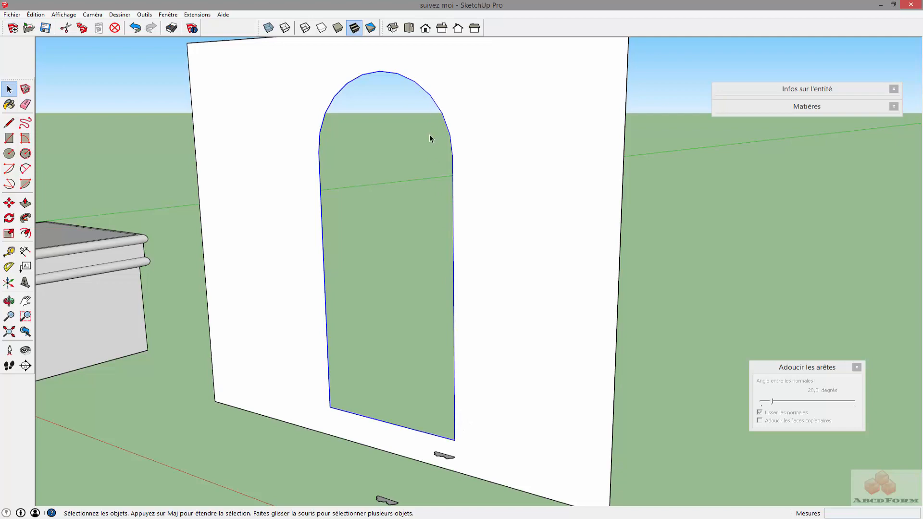
{"action": "left_click", "coordinate": [26, 217]}
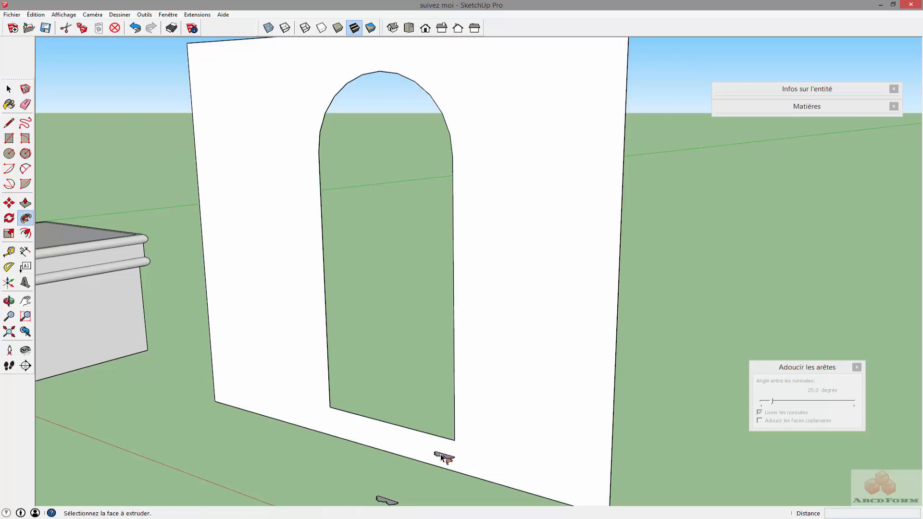
{"action": "left_click", "coordinate": [441, 457]}
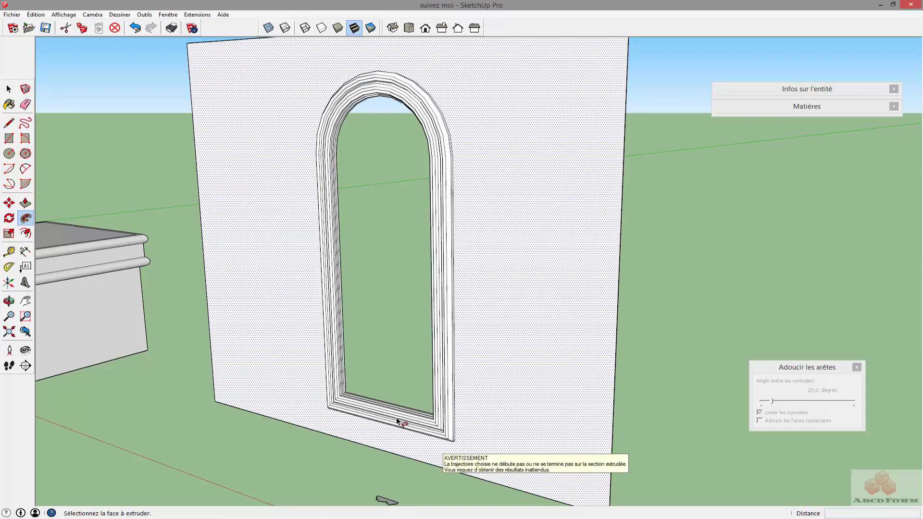
- Examine the arched frame's moulding and lower corners, and the shape of the separate profile in front of the wall
{"action": "middle_click_drag", "start_coordinate": [397, 422], "coordinate": [432, 282]}
{"action": "scroll", "coordinate": [432, 375], "scroll_direction": "up", "scroll_amount": 5}
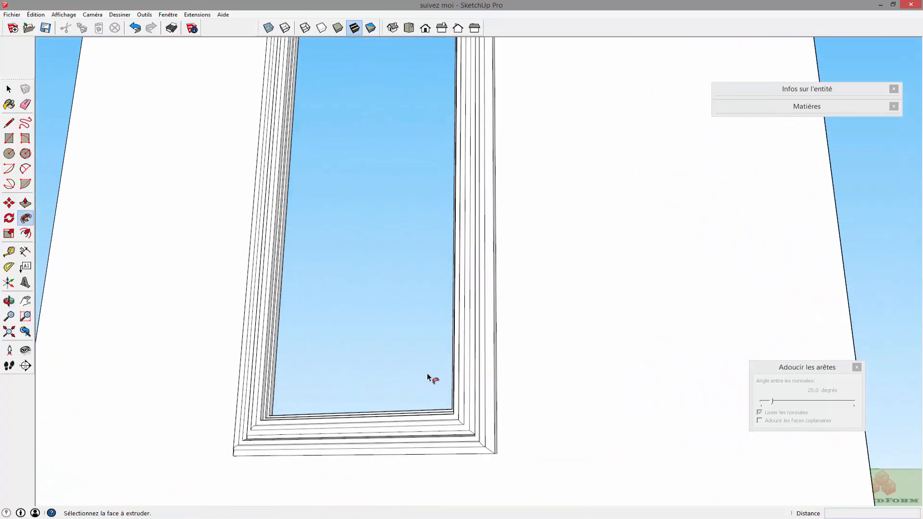
{"action": "scroll", "coordinate": [427, 373], "scroll_direction": "down", "scroll_amount": 2}
{"action": "middle_click_drag", "start_coordinate": [434, 362], "coordinate": [387, 336]}
{"action": "scroll", "coordinate": [396, 446], "scroll_direction": "up", "scroll_amount": 4}
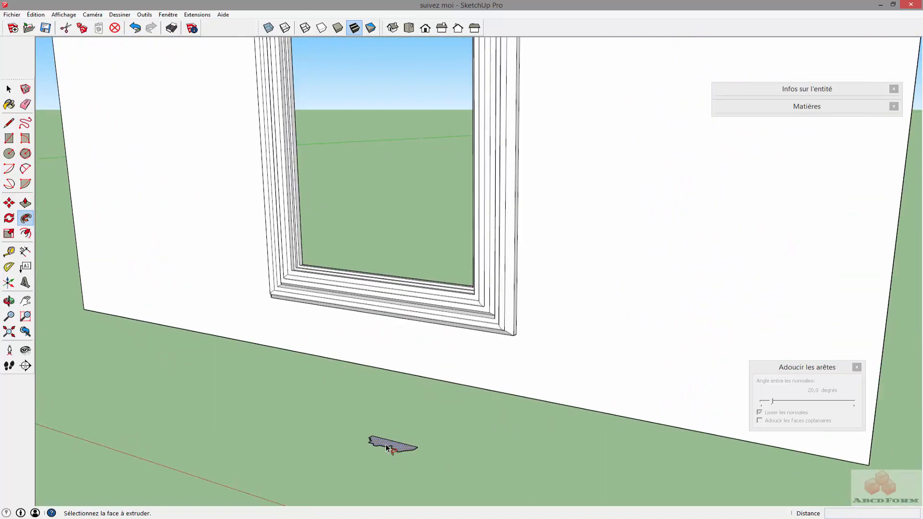
{"action": "scroll", "coordinate": [387, 447], "scroll_direction": "up", "scroll_amount": 5}
{"action": "scroll", "coordinate": [394, 450], "scroll_direction": "up", "scroll_amount": 3}
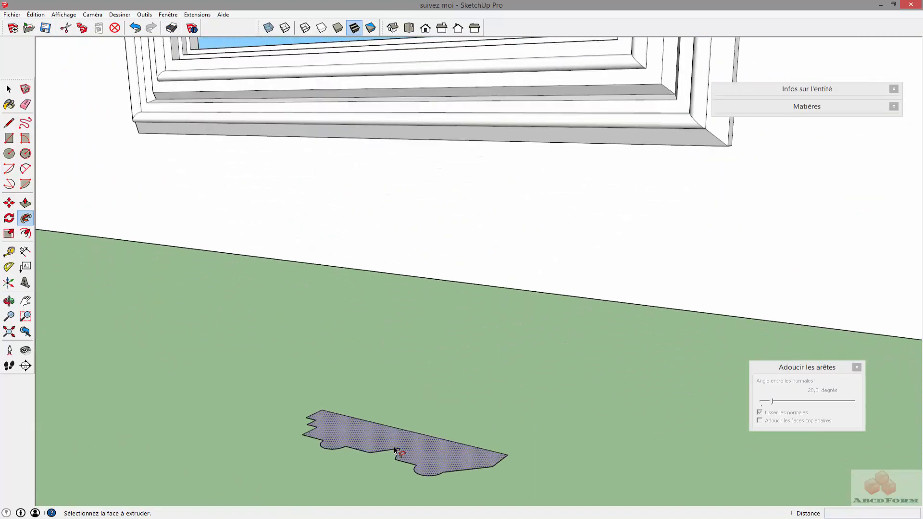
{"action": "scroll", "coordinate": [394, 451], "scroll_direction": "down", "scroll_amount": 4}
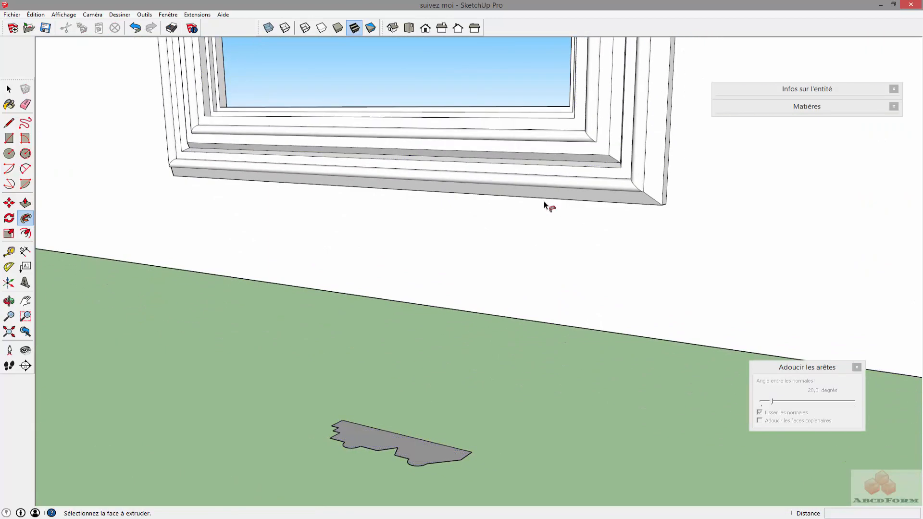
{"action": "scroll", "coordinate": [512, 287], "scroll_direction": "down", "scroll_amount": 5}
{"action": "scroll", "coordinate": [507, 298], "scroll_direction": "down", "scroll_amount": 6}
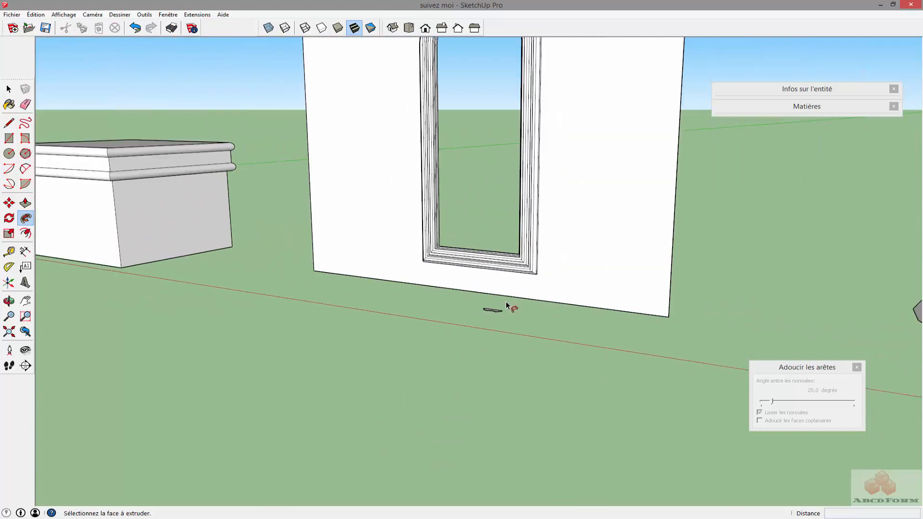
- Try revolving the stemmed-glass profile around its base circle with Follow Me, and undo the extrusion
{"action": "middle_click_drag", "start_coordinate": [639, 314], "coordinate": [371, 363], "text": "shift"}
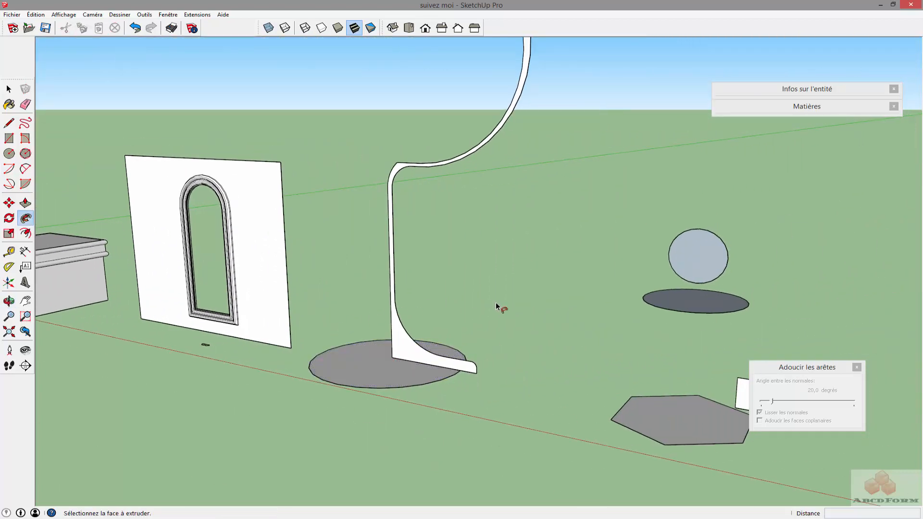
{"action": "middle_click_drag", "start_coordinate": [497, 307], "coordinate": [372, 377]}
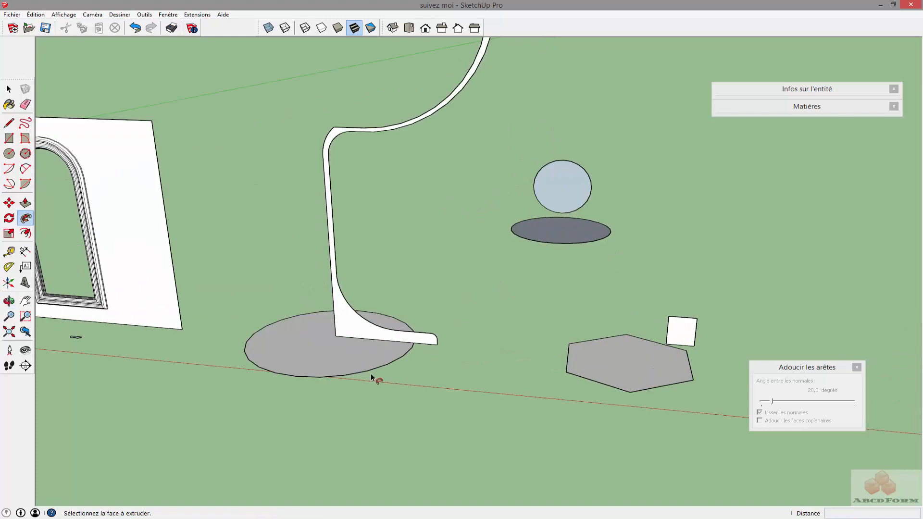
{"action": "key", "text": "space"}
{"action": "left_click", "coordinate": [328, 364]}
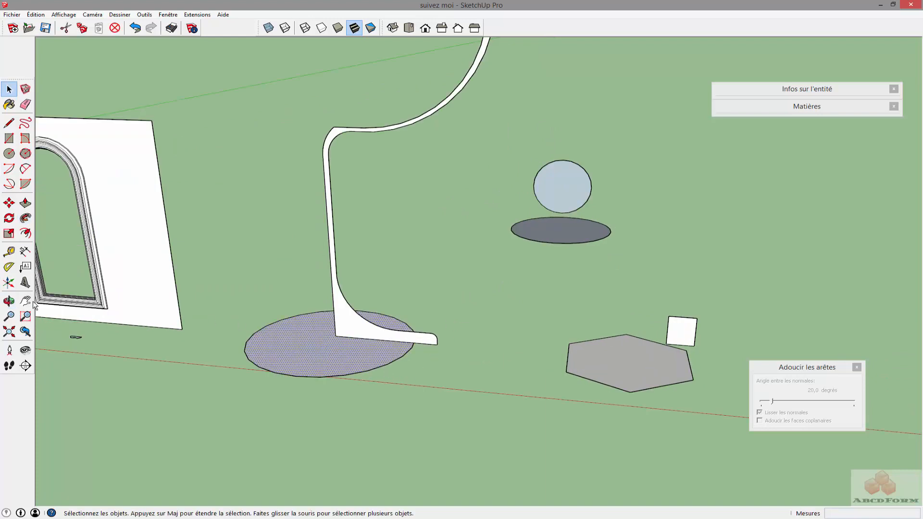
{"action": "left_click", "coordinate": [26, 219]}
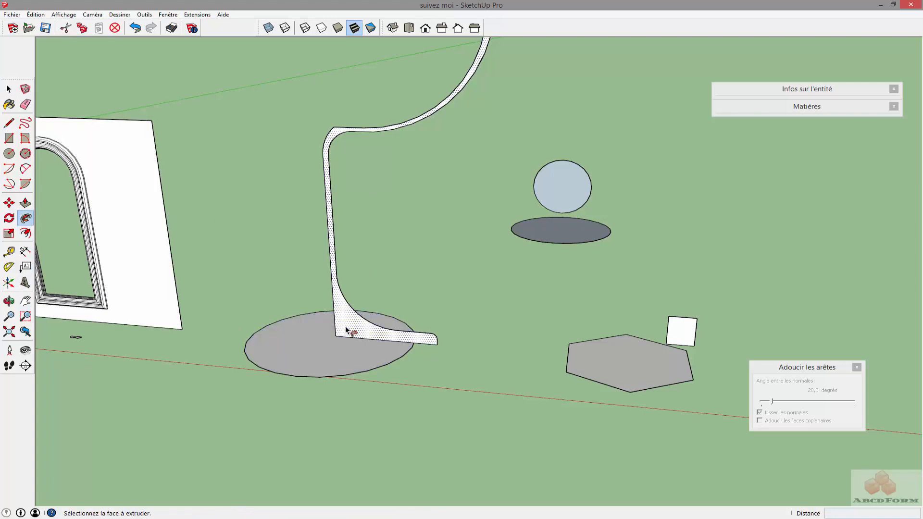
{"action": "left_click", "coordinate": [345, 324]}
{"action": "scroll", "coordinate": [317, 253], "scroll_direction": "down", "scroll_amount": 3}
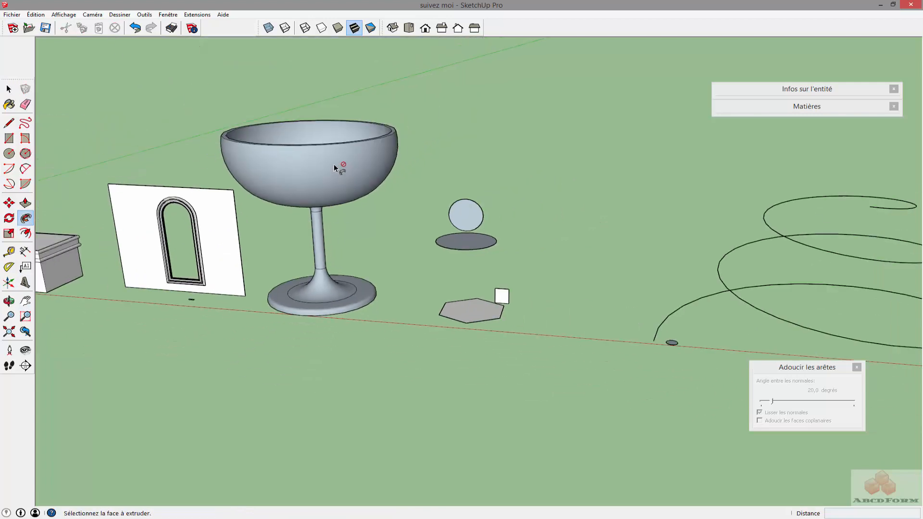
{"action": "middle_click_drag", "start_coordinate": [333, 164], "coordinate": [330, 206]}
{"action": "scroll", "coordinate": [330, 205], "scroll_direction": "up", "scroll_amount": 2}
{"action": "scroll", "coordinate": [330, 205], "scroll_direction": "up", "scroll_amount": 1}
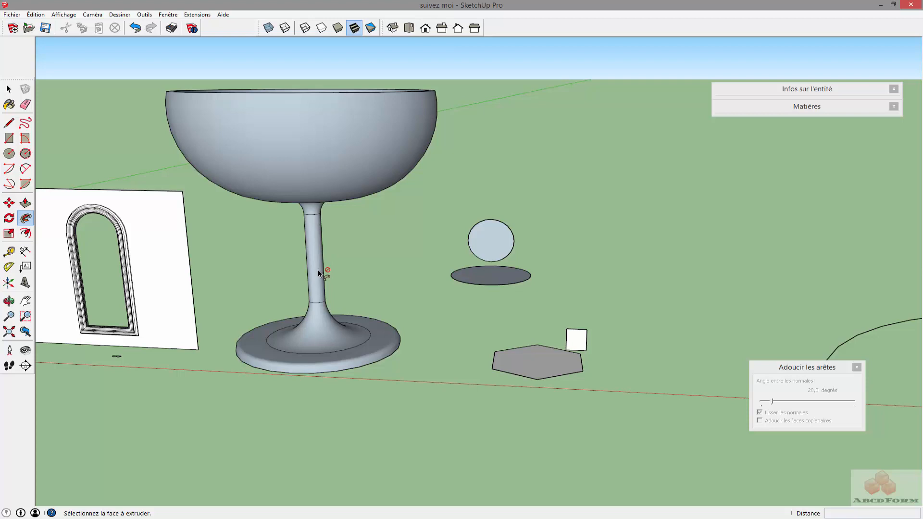
{"action": "key", "text": "ctrl+z"}
- Draw a semicircular arc with a bulge of about 7.6 into the outer edge of the glass profile's stem
{"action": "scroll", "coordinate": [336, 288], "scroll_direction": "up", "scroll_amount": 3}
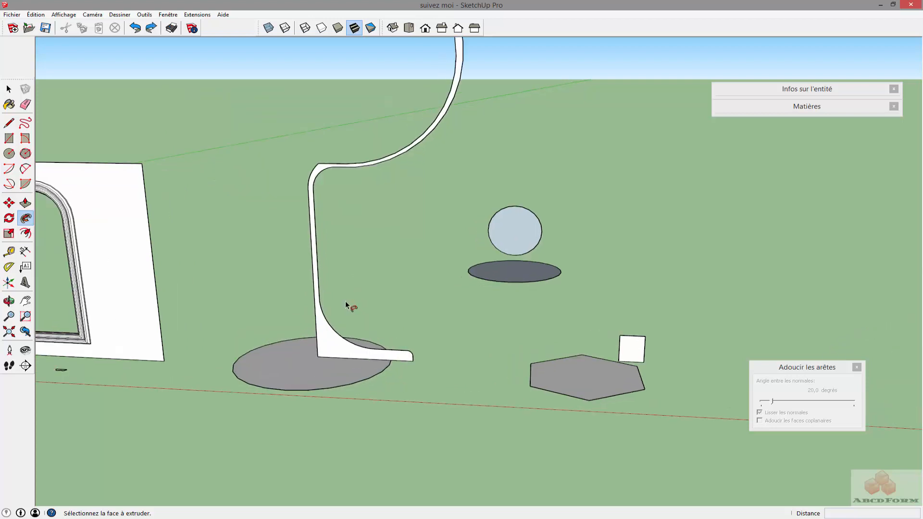
{"action": "key", "text": "space"}
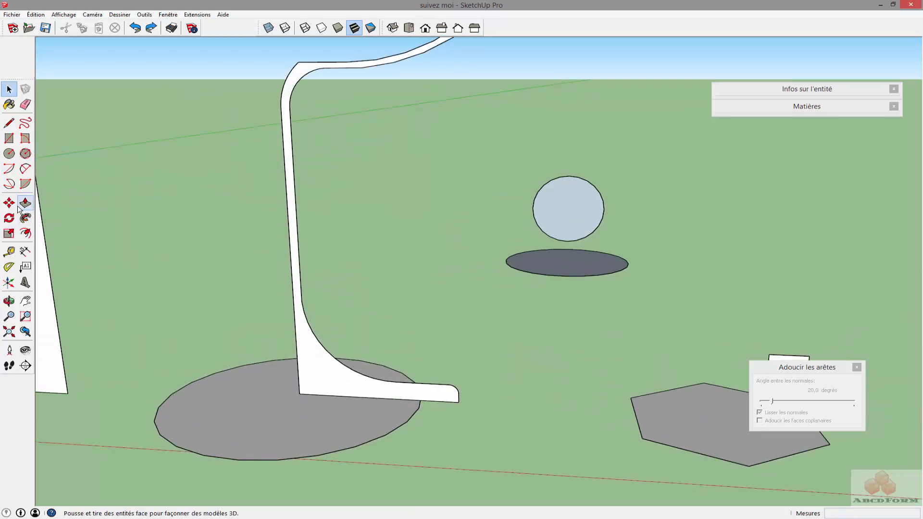
{"action": "left_click", "coordinate": [25, 169]}
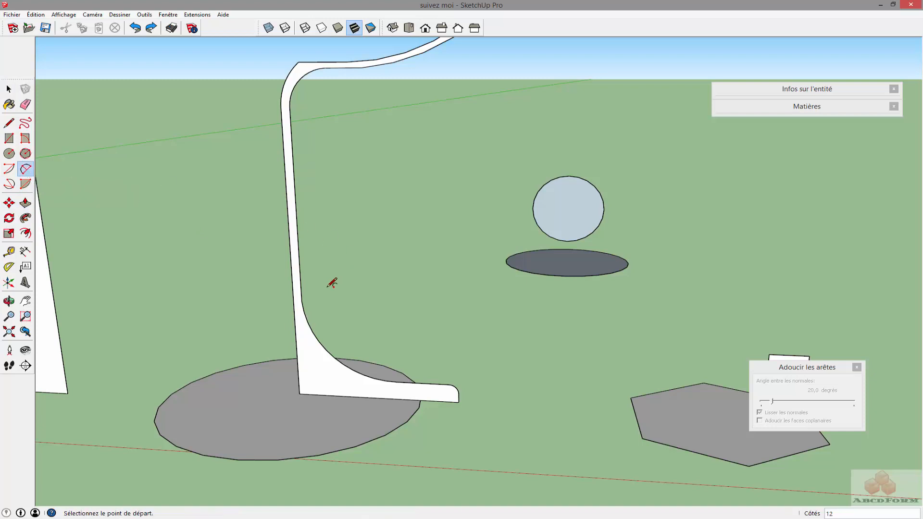
{"action": "left_click", "coordinate": [299, 250]}
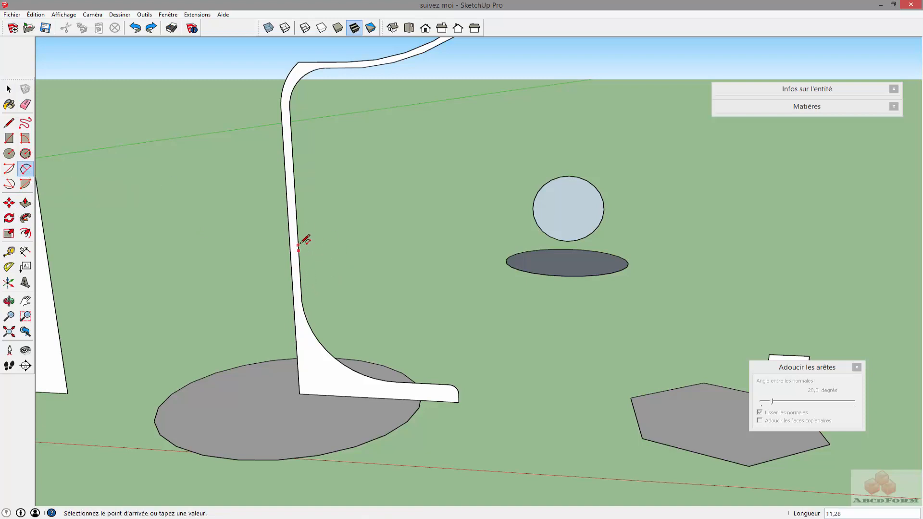
{"action": "scroll", "coordinate": [298, 240], "scroll_direction": "up", "scroll_amount": 4}
{"action": "left_click", "coordinate": [299, 241]}
{"action": "left_click", "coordinate": [289, 252]}
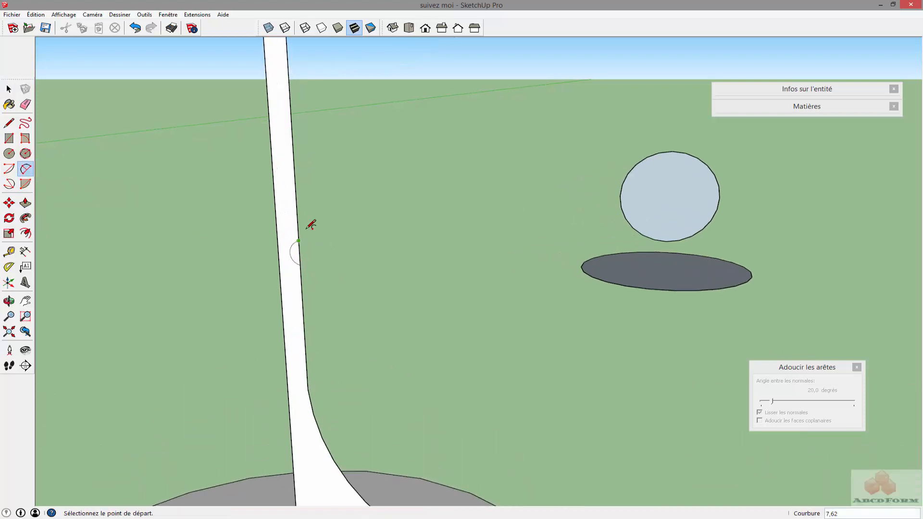
{"action": "left_click", "coordinate": [291, 122]}
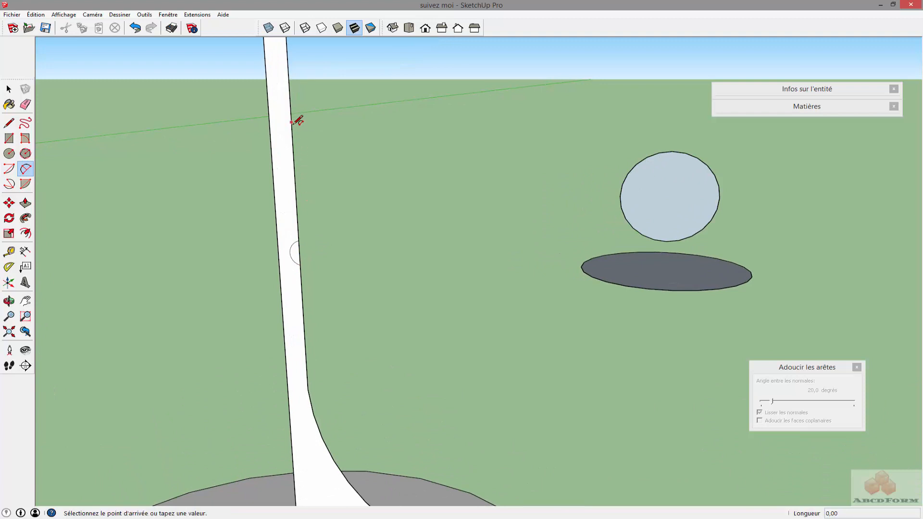
{"action": "left_click", "coordinate": [292, 141]}
{"action": "left_click", "coordinate": [285, 132]}
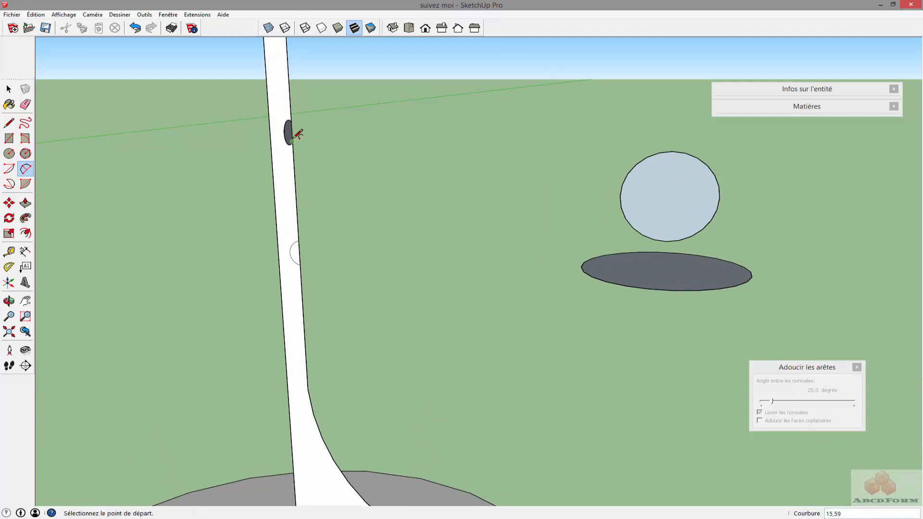
- Draw a smaller semicircular arc into the stem's outer edge above the first one
{"action": "left_click", "coordinate": [291, 140]}
{"action": "left_click", "coordinate": [291, 122]}
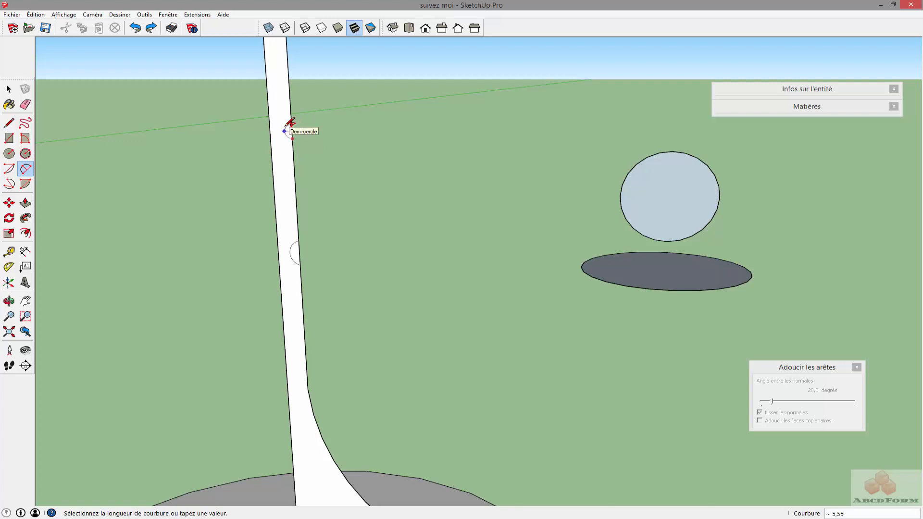
{"action": "left_click", "coordinate": [287, 127]}
- Delete the two semicircular faces from the stem to leave notches in the glass profile
{"action": "key", "text": "space"}
{"action": "left_click", "coordinate": [298, 252]}
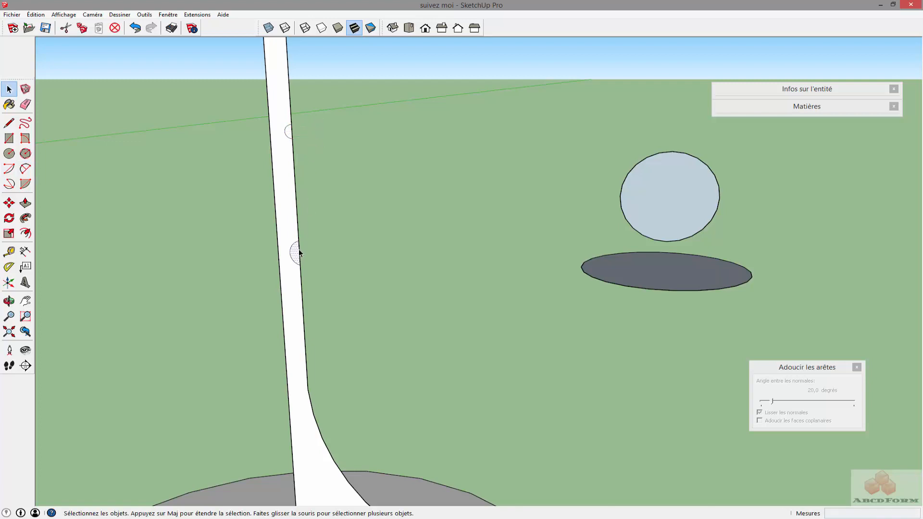
{"action": "key", "text": "Delete"}
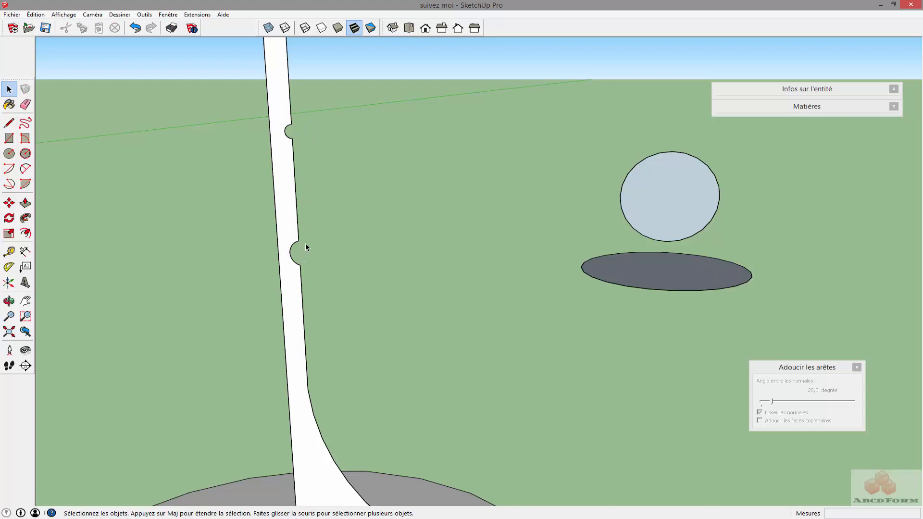
- Revolve the notched glass profile around the base circle with Follow Me and inspect the grooves on the stem
{"action": "scroll", "coordinate": [305, 243], "scroll_direction": "down", "scroll_amount": 4}
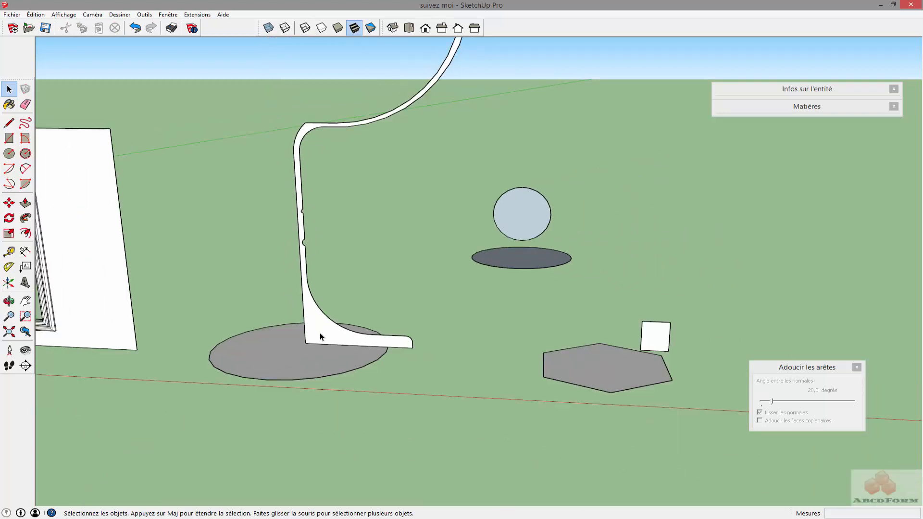
{"action": "left_click", "coordinate": [279, 375]}
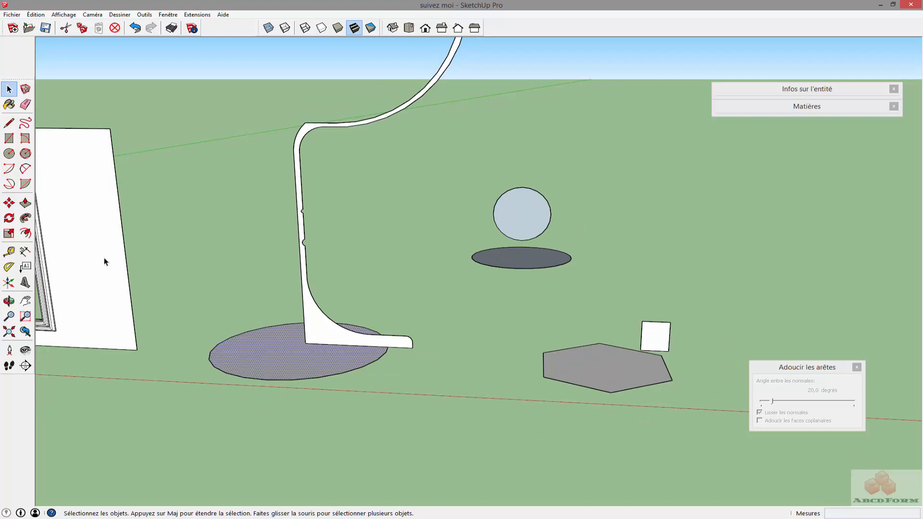
{"action": "left_click", "coordinate": [26, 218]}
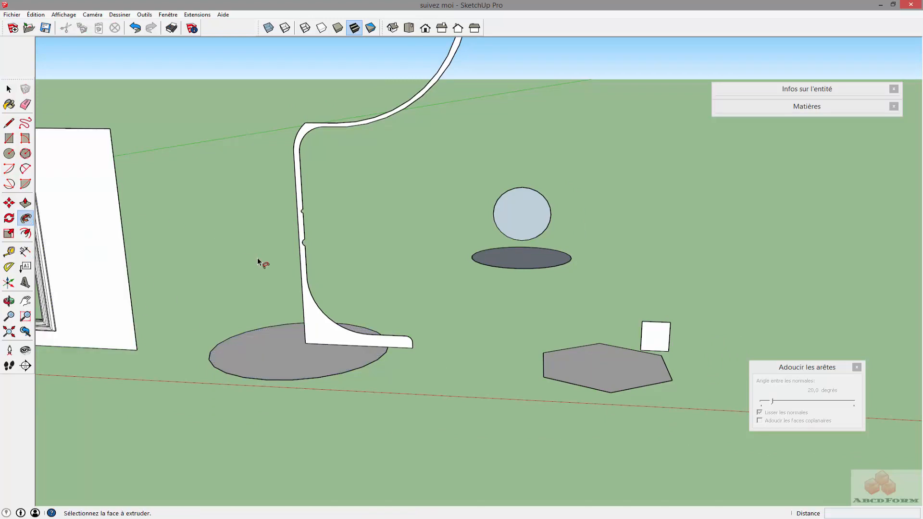
{"action": "left_click", "coordinate": [311, 316]}
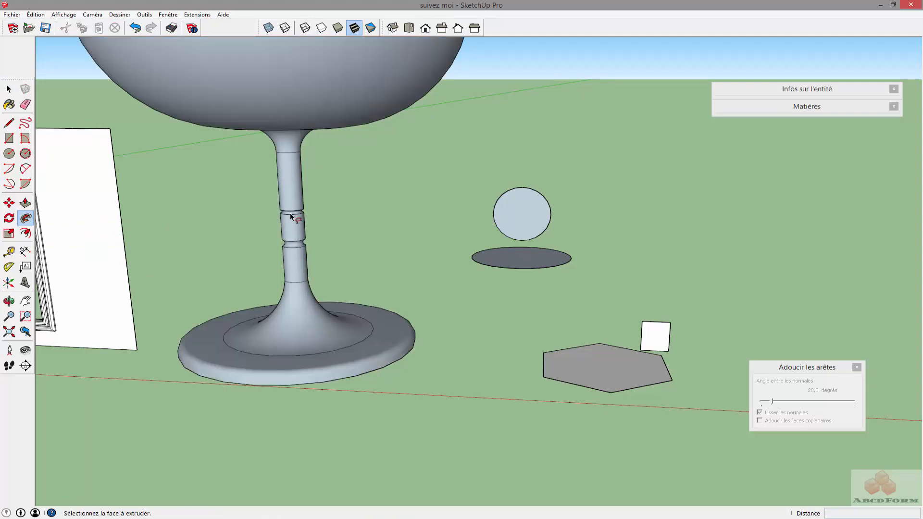
{"action": "scroll", "coordinate": [292, 212], "scroll_direction": "down", "scroll_amount": 2}
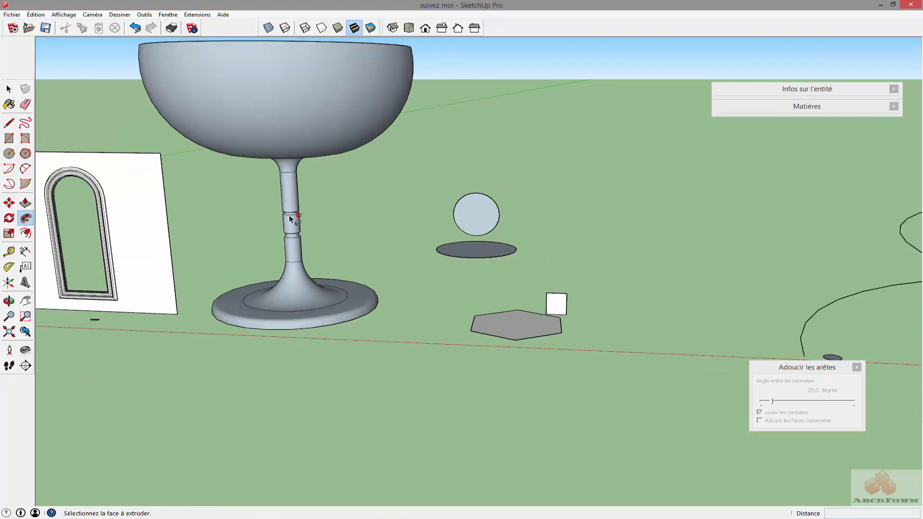
{"action": "scroll", "coordinate": [291, 212], "scroll_direction": "up", "scroll_amount": 5}
{"action": "scroll", "coordinate": [292, 210], "scroll_direction": "down", "scroll_amount": 5}
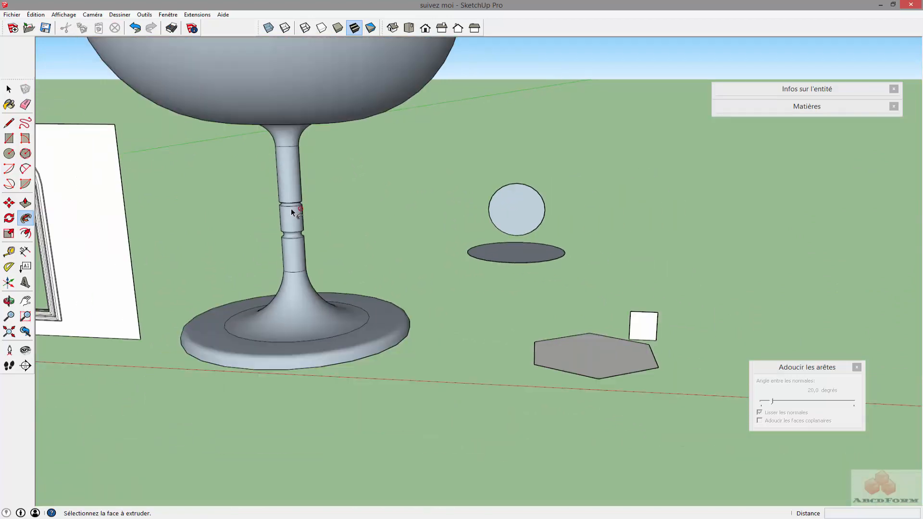
{"action": "scroll", "coordinate": [291, 210], "scroll_direction": "up", "scroll_amount": 1}
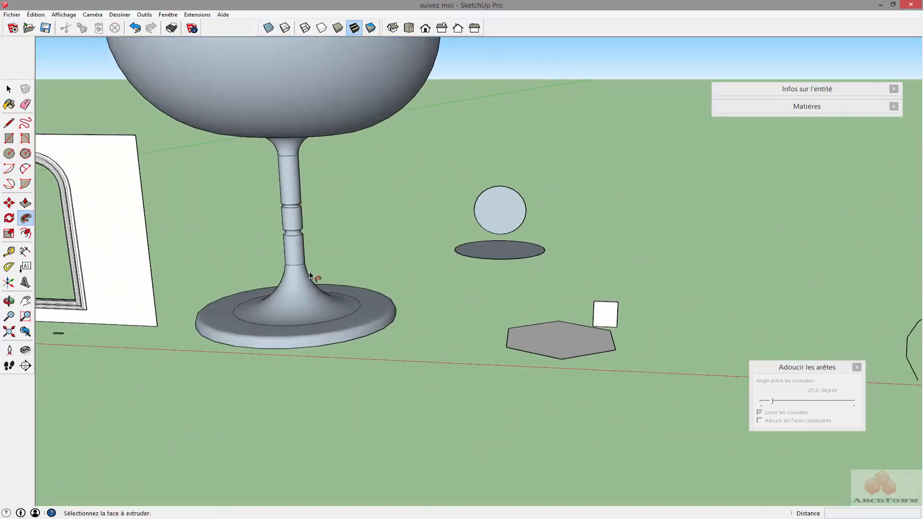
- Sweep the white square profile around the hexagon's perimeter with Follow Me
{"action": "scroll", "coordinate": [325, 251], "scroll_direction": "down", "scroll_amount": 3}
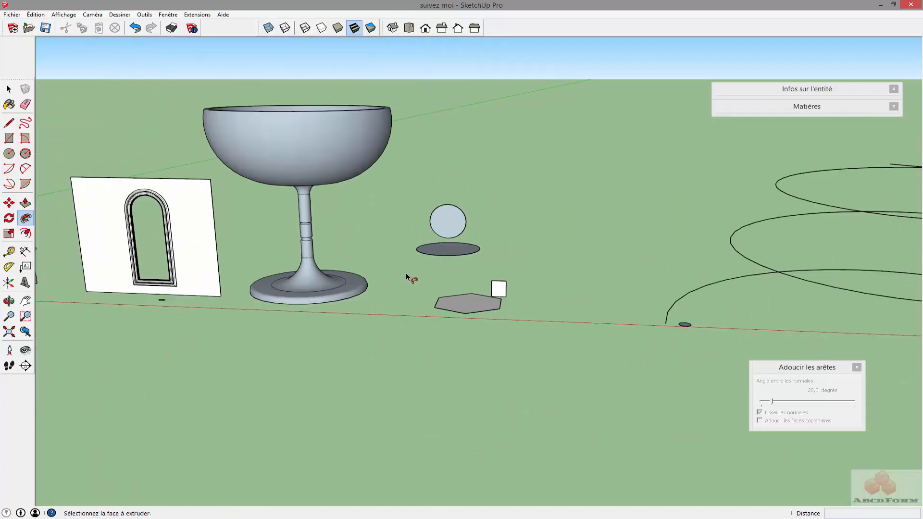
{"action": "middle_click_drag", "start_coordinate": [436, 272], "coordinate": [276, 298], "text": "shift"}
{"action": "scroll", "coordinate": [382, 303], "scroll_direction": "up", "scroll_amount": 4}
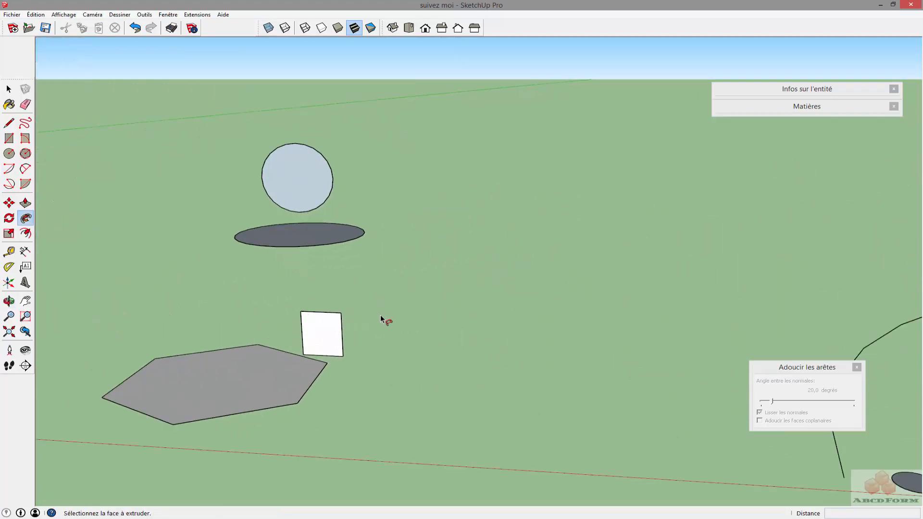
{"action": "scroll", "coordinate": [379, 319], "scroll_direction": "down", "scroll_amount": 2}
{"action": "middle_click_drag", "start_coordinate": [189, 350], "coordinate": [418, 332]}
{"action": "key", "text": "space"}
{"action": "left_click", "coordinate": [371, 360]}
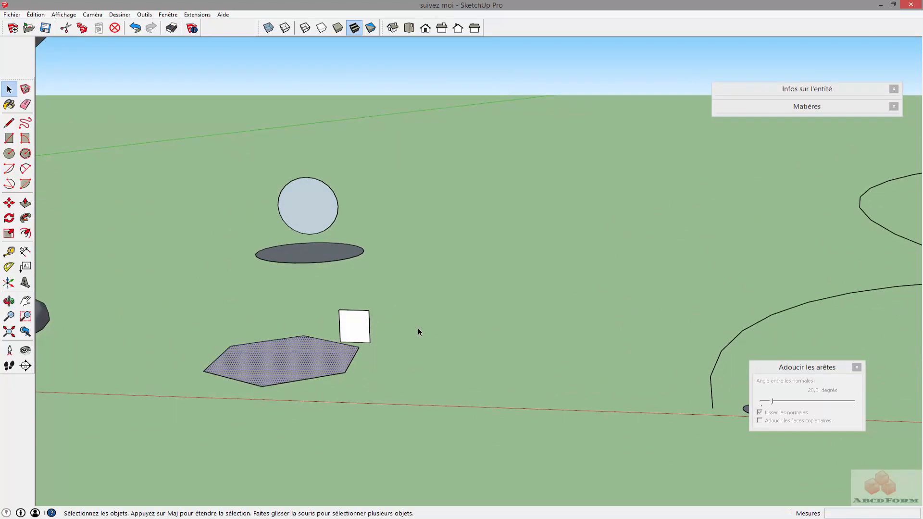
{"action": "key", "text": "shift+f"}
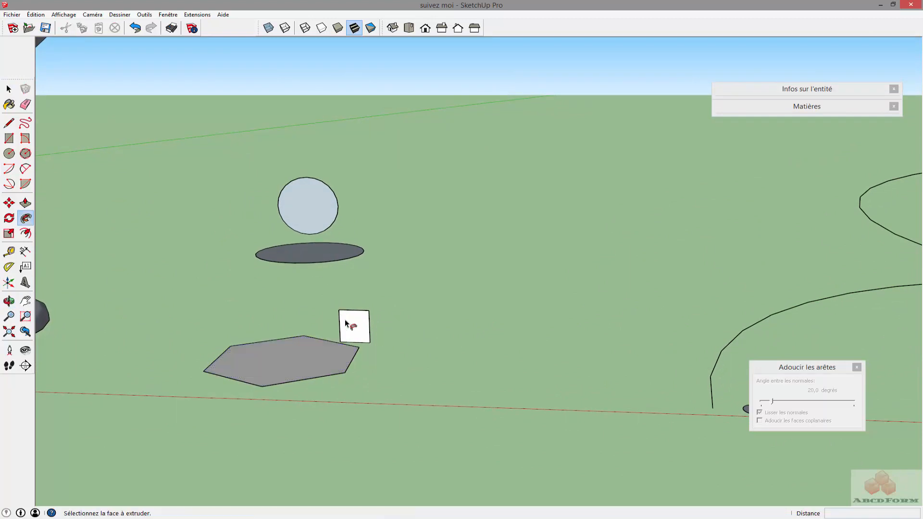
{"action": "left_click", "coordinate": [349, 323]}
{"action": "middle_click_drag", "start_coordinate": [226, 274], "coordinate": [424, 263]}
- Delete the hexagonal face inside the swept ring to leave its centre open
{"action": "key", "text": "space"}
{"action": "left_click", "coordinate": [341, 396]}
{"action": "key", "text": "Delete"}
{"action": "scroll", "coordinate": [403, 293], "scroll_direction": "down", "scroll_amount": 3}
{"action": "middle_click_drag", "start_coordinate": [350, 260], "coordinate": [368, 211]}
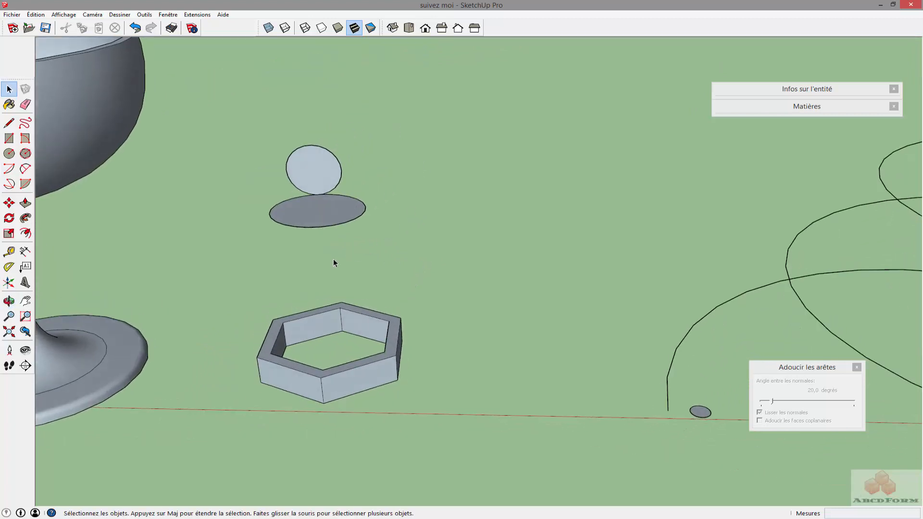
- Revolve the upright circle around the horizontal circle below it with Follow Me to form a sphere
{"action": "middle_click_drag", "start_coordinate": [321, 258], "coordinate": [291, 244]}
{"action": "scroll", "coordinate": [306, 255], "scroll_direction": "up", "scroll_amount": 2}
{"action": "scroll", "coordinate": [298, 253], "scroll_direction": "down", "scroll_amount": 3}
{"action": "scroll", "coordinate": [291, 248], "scroll_direction": "up", "scroll_amount": 2}
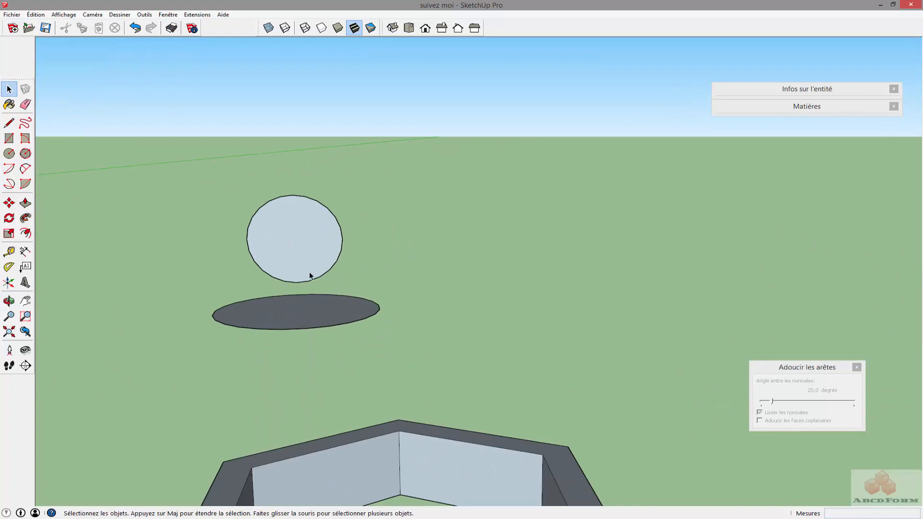
{"action": "left_click", "coordinate": [294, 326]}
{"action": "scroll", "coordinate": [295, 252], "scroll_direction": "down", "scroll_amount": 1}
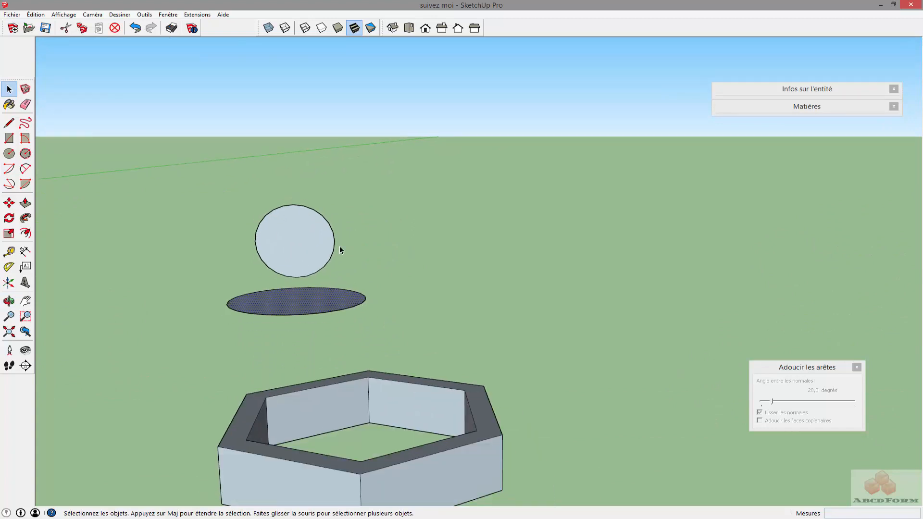
{"action": "left_click", "coordinate": [26, 218]}
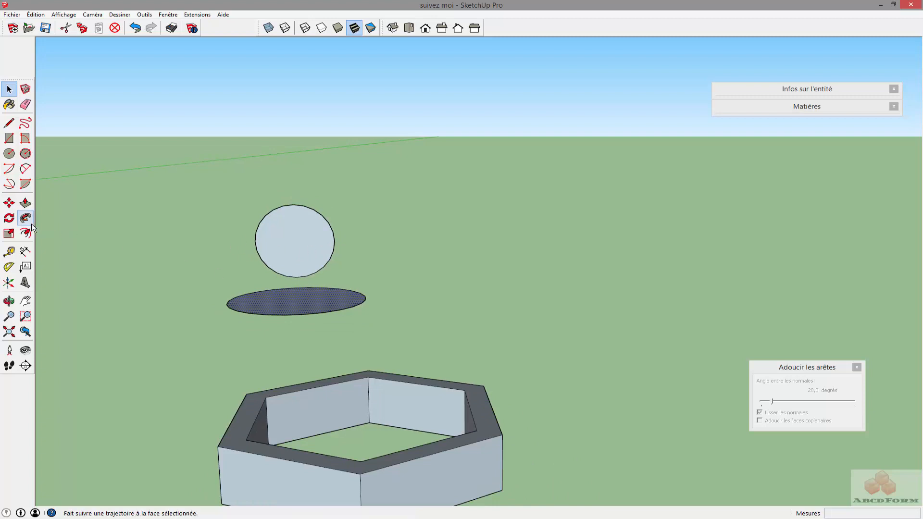
{"action": "left_click", "coordinate": [292, 248]}
{"action": "mouse_move", "coordinate": [379, 241]}
{"action": "middle_mouse_down"}
{"action": "mouse_move", "coordinate": [210, 269]}
{"action": "mouse_move", "coordinate": [368, 243]}
{"action": "middle_mouse_up"}
{"action": "scroll", "coordinate": [322, 241], "scroll_direction": "down", "scroll_amount": 3}
{"action": "scroll", "coordinate": [318, 241], "scroll_direction": "down", "scroll_amount": 1}
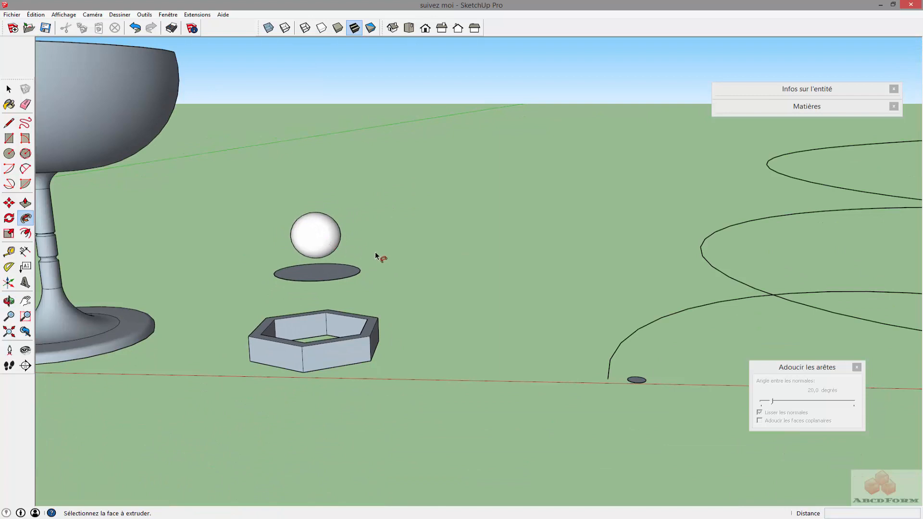
- Try to sweep the flat circle lying beside the spiral's lower end along the spiral with Follow Me
{"action": "scroll", "coordinate": [374, 252], "scroll_direction": "down", "scroll_amount": 2}
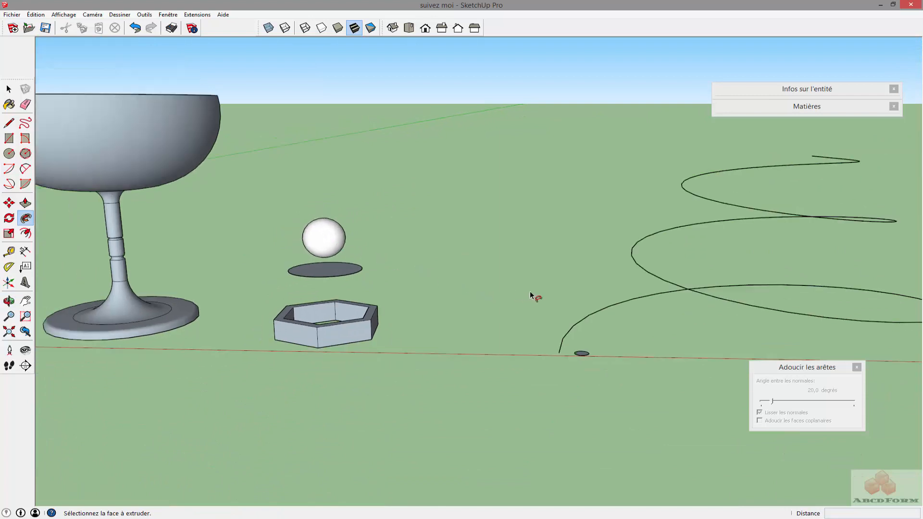
{"action": "middle_click_drag", "start_coordinate": [530, 294], "coordinate": [275, 305], "text": "shift"}
{"action": "scroll", "coordinate": [336, 351], "scroll_direction": "up", "scroll_amount": 2}
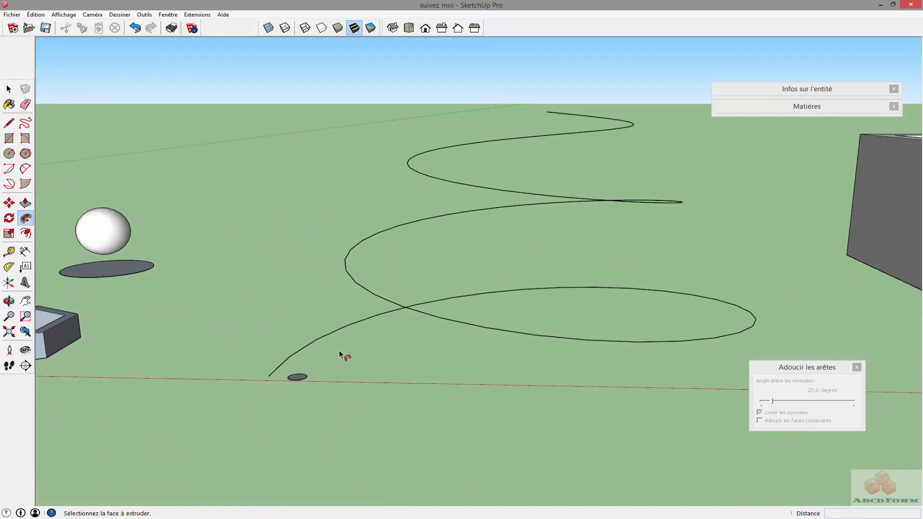
{"action": "middle_click_drag", "start_coordinate": [341, 333], "coordinate": [343, 330]}
{"action": "scroll", "coordinate": [341, 331], "scroll_direction": "down", "scroll_amount": 2}
{"action": "middle_click_drag", "start_coordinate": [337, 248], "coordinate": [489, 200]}
{"action": "middle_click_drag", "start_coordinate": [609, 231], "coordinate": [384, 366]}
{"action": "key", "text": "space"}
{"action": "left_click", "coordinate": [339, 369]}
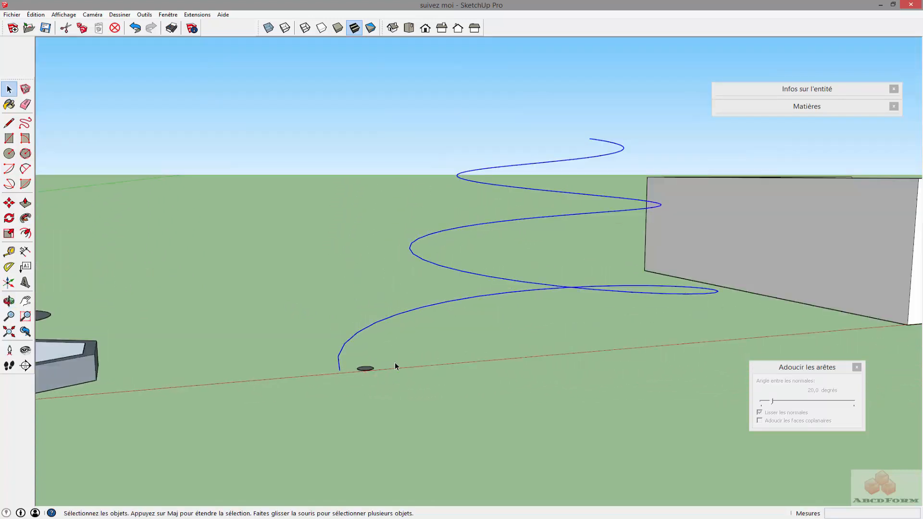
{"action": "left_click", "coordinate": [25, 217]}
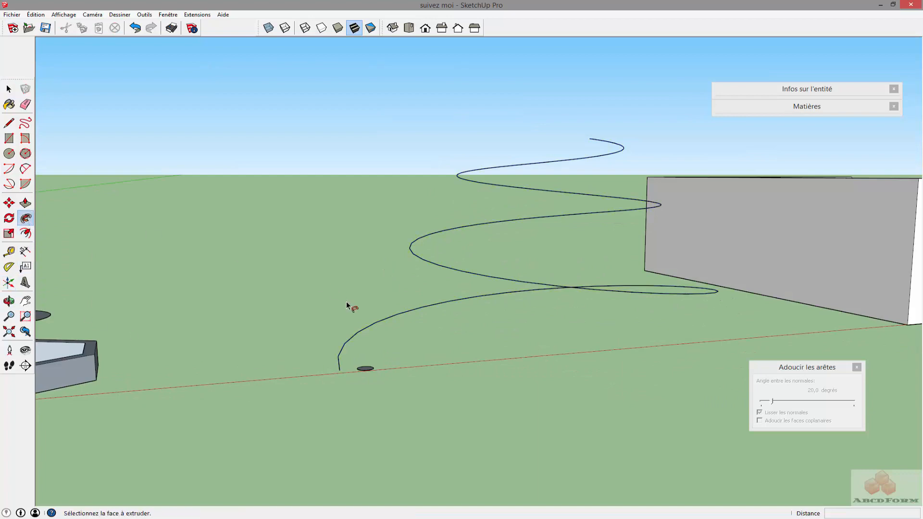
{"action": "left_click", "coordinate": [365, 370]}
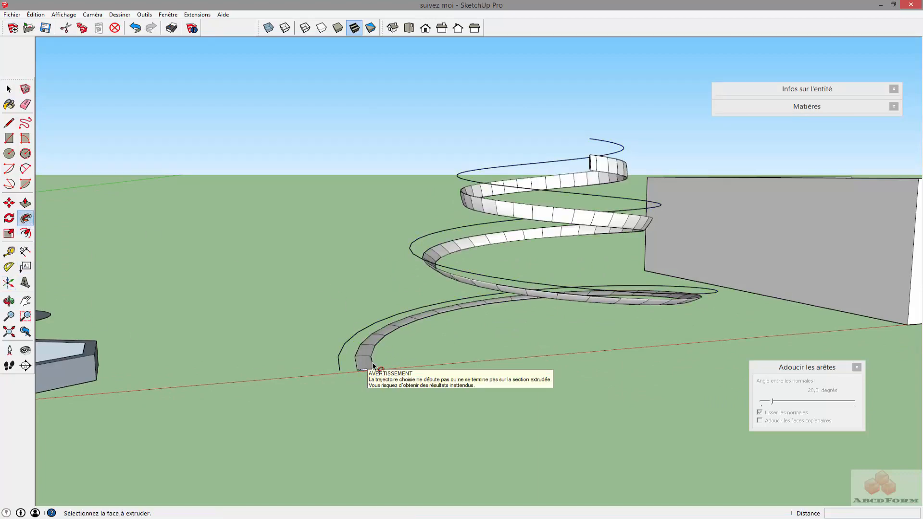
- Inspect the ribbon swept from the flat circle and undo that Follow Me operation
{"action": "middle_click_drag", "start_coordinate": [372, 366], "coordinate": [288, 387]}
{"action": "middle_click_drag", "start_coordinate": [346, 391], "coordinate": [469, 228]}
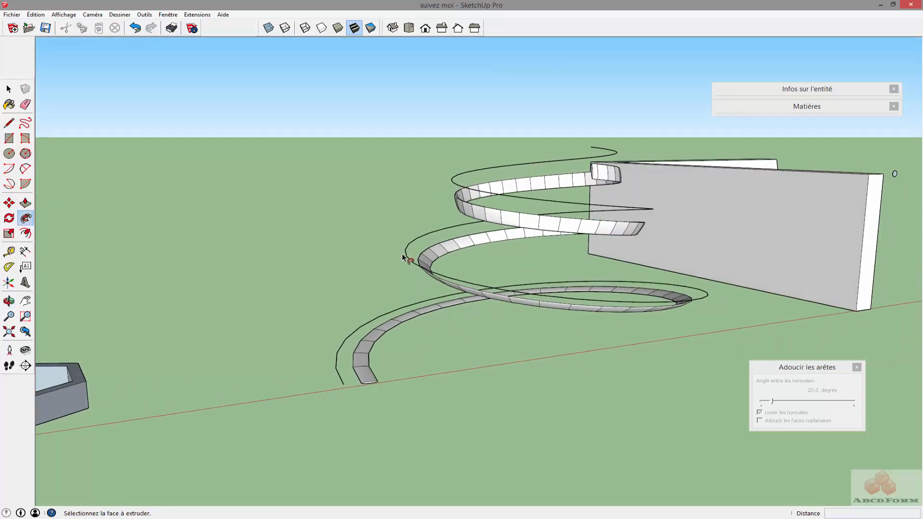
{"action": "middle_click_drag", "start_coordinate": [465, 308], "coordinate": [375, 327]}
{"action": "key", "text": "ctrl+z"}
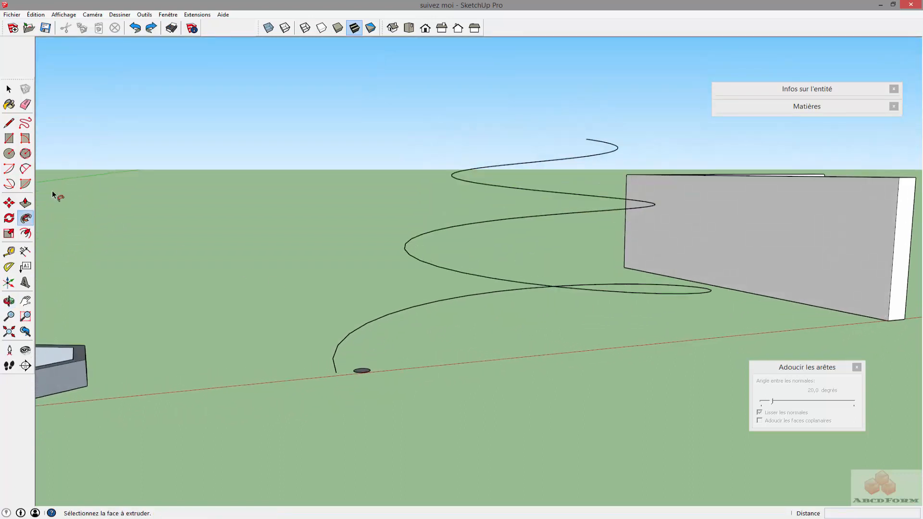
- Draw an upright circle with a radius of about 27 centred on the spiral's lower endpoint
{"action": "left_click", "coordinate": [9, 153]}
{"action": "left_click", "coordinate": [363, 312]}
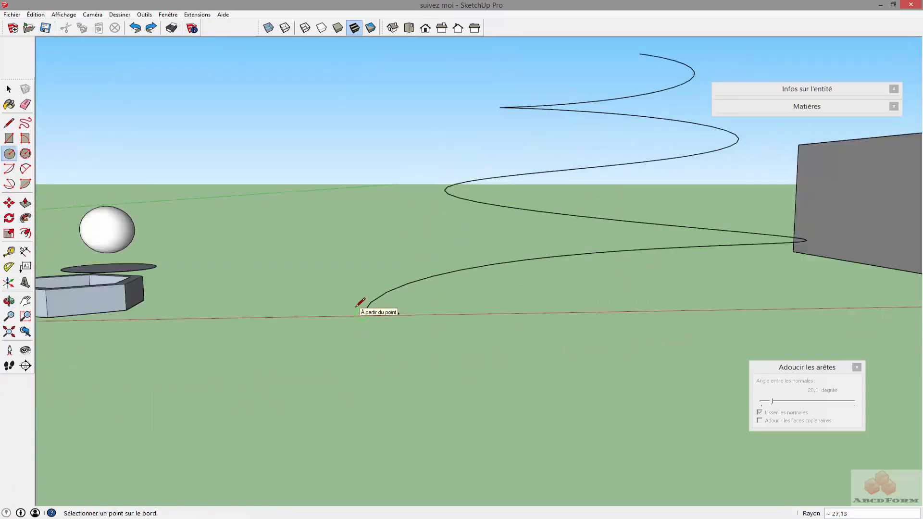
{"action": "left_click", "coordinate": [360, 306]}
{"action": "key", "text": "space"}
{"action": "middle_click_drag", "start_coordinate": [356, 294], "coordinate": [106, 235]}
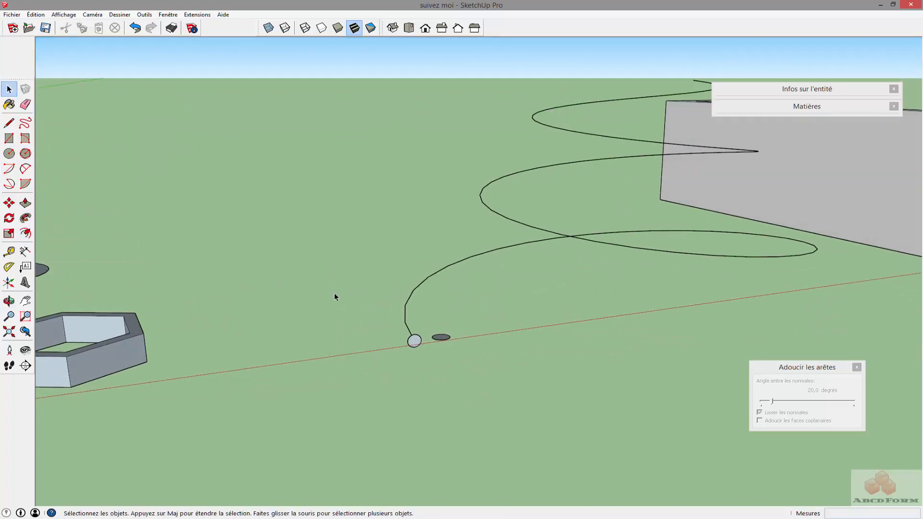
- Sweep the upright circle along the whole spiral with Follow Me and inspect the coiled tube
{"action": "left_click", "coordinate": [420, 285]}
{"action": "left_click", "coordinate": [25, 217]}
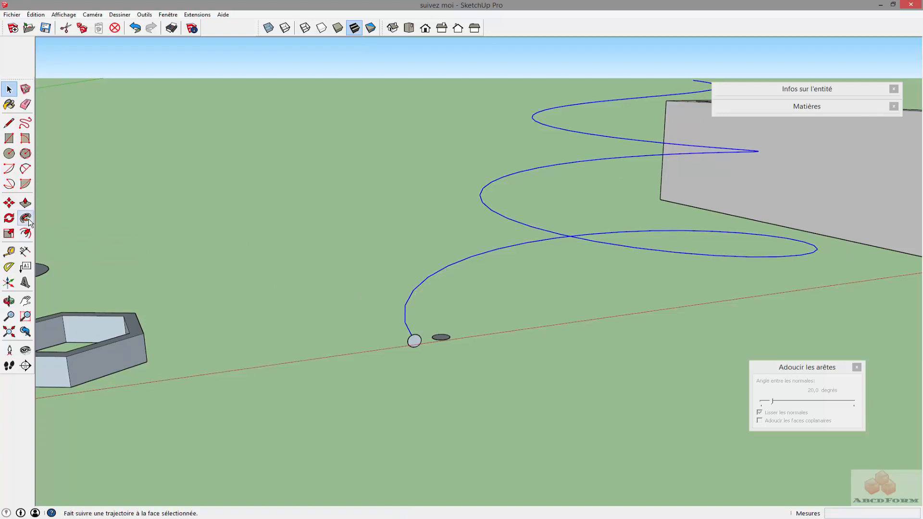
{"action": "left_click", "coordinate": [414, 341]}
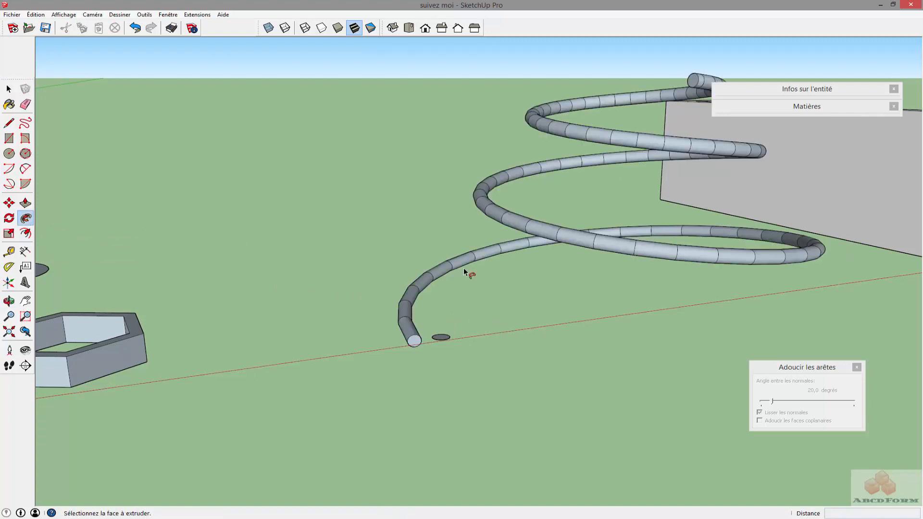
{"action": "mouse_move", "coordinate": [401, 230]}
{"action": "middle_mouse_down"}
{"action": "mouse_move", "coordinate": [357, 202]}
{"action": "mouse_move", "coordinate": [404, 239]}
{"action": "middle_mouse_up"}
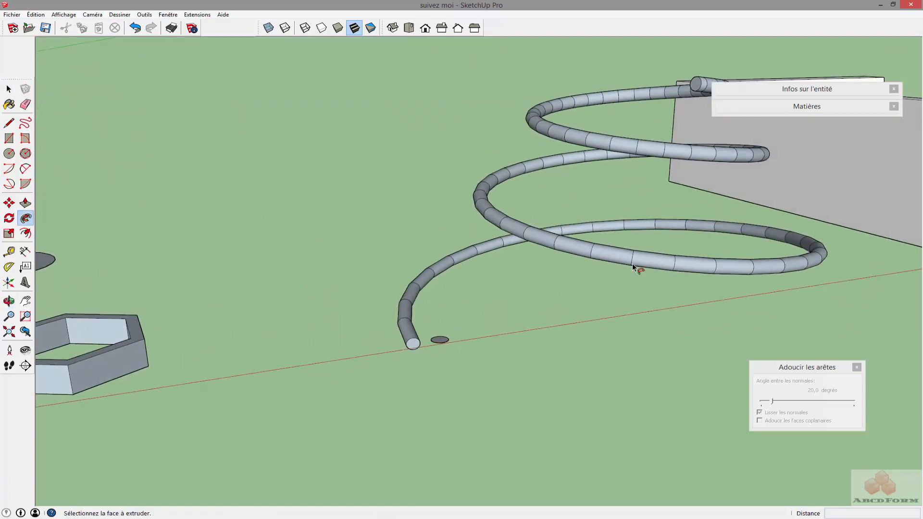
{"action": "scroll", "coordinate": [545, 268], "scroll_direction": "down", "scroll_amount": 5}
{"action": "middle_click_drag", "start_coordinate": [673, 233], "coordinate": [338, 212]}
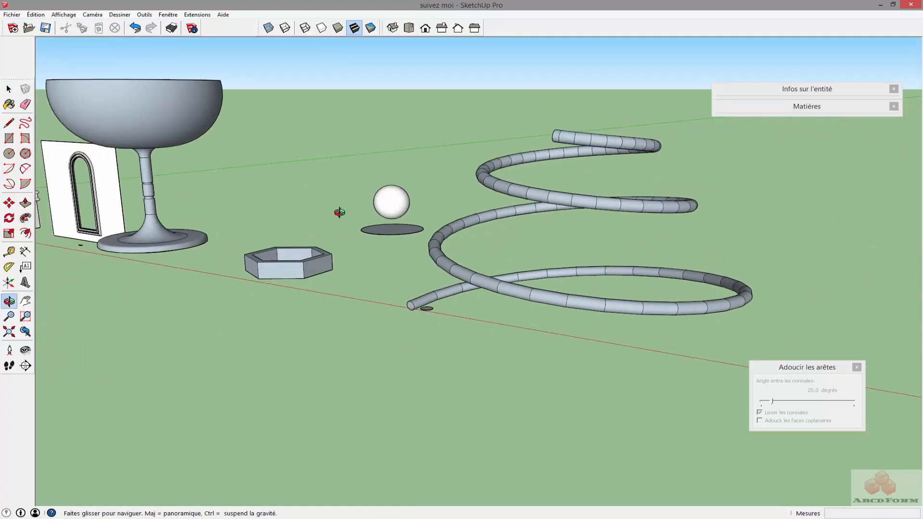
{"action": "scroll", "coordinate": [425, 201], "scroll_direction": "up", "scroll_amount": 3}
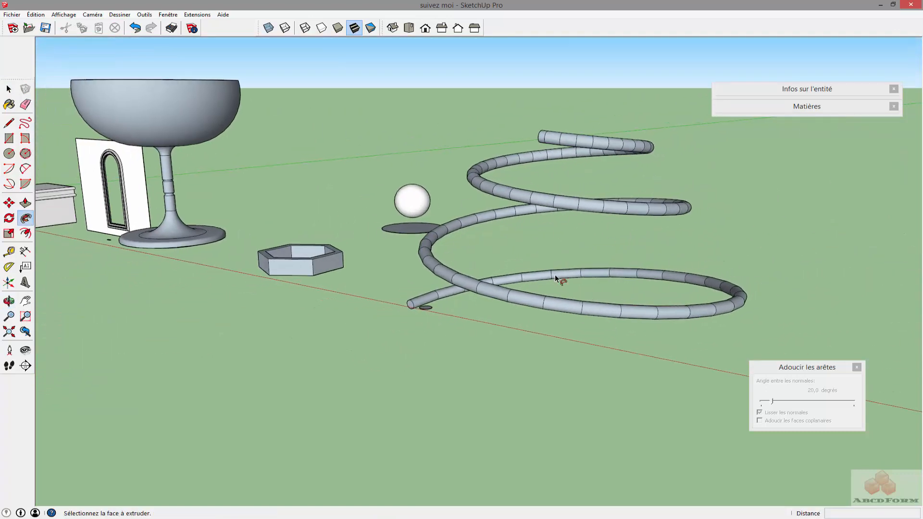
- Sweep the small circle by the L-shaped wall along the wall's two inner top edges with Follow Me
{"action": "scroll", "coordinate": [555, 275], "scroll_direction": "down", "scroll_amount": 6}
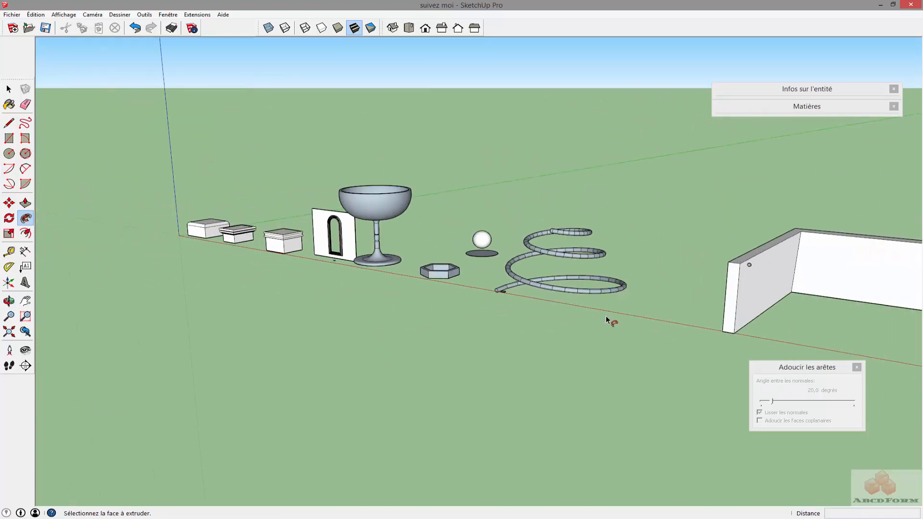
{"action": "middle_click_drag", "start_coordinate": [728, 331], "coordinate": [443, 282]}
{"action": "scroll", "coordinate": [432, 275], "scroll_direction": "up", "scroll_amount": 4}
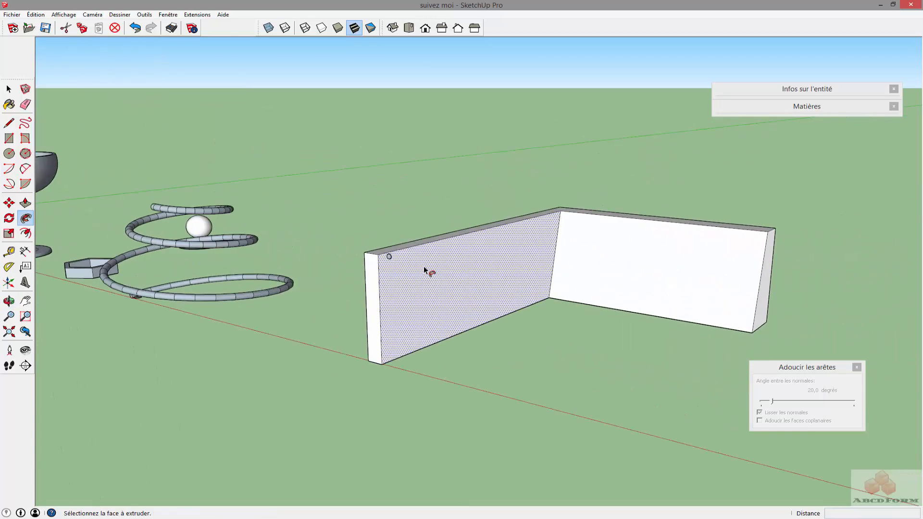
{"action": "scroll", "coordinate": [427, 284], "scroll_direction": "down", "scroll_amount": 3}
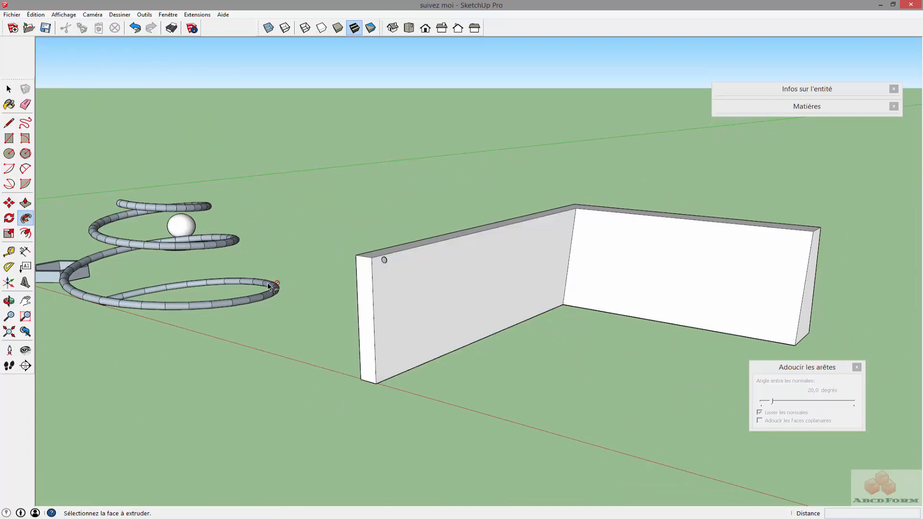
{"action": "middle_click_drag", "start_coordinate": [445, 294], "coordinate": [480, 290]}
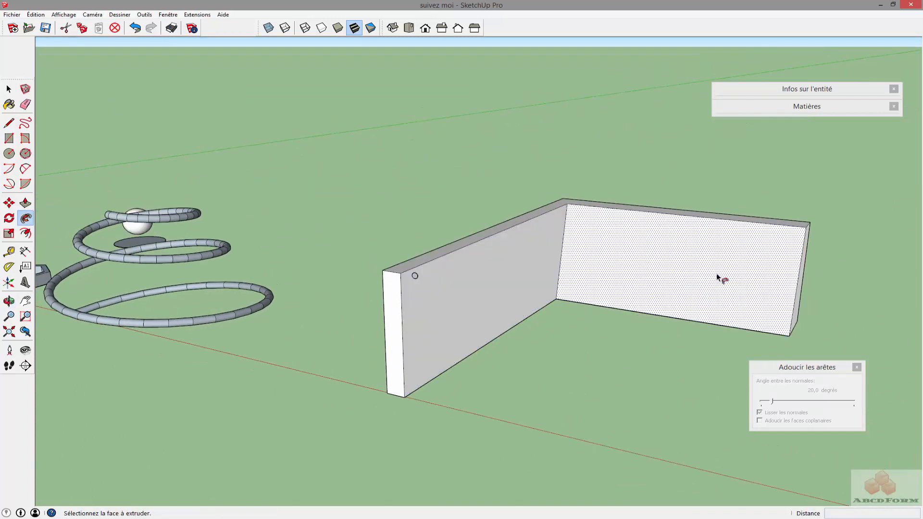
{"action": "key", "text": "space"}
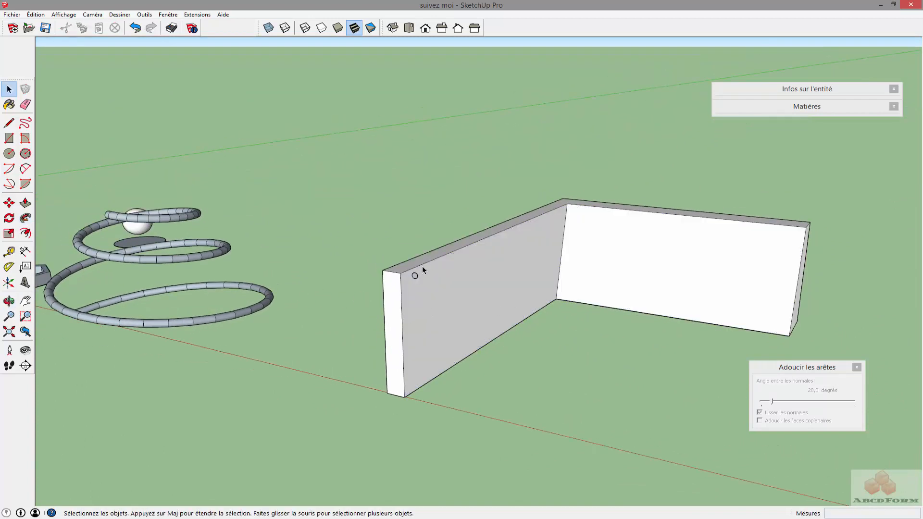
{"action": "left_click", "coordinate": [423, 264]}
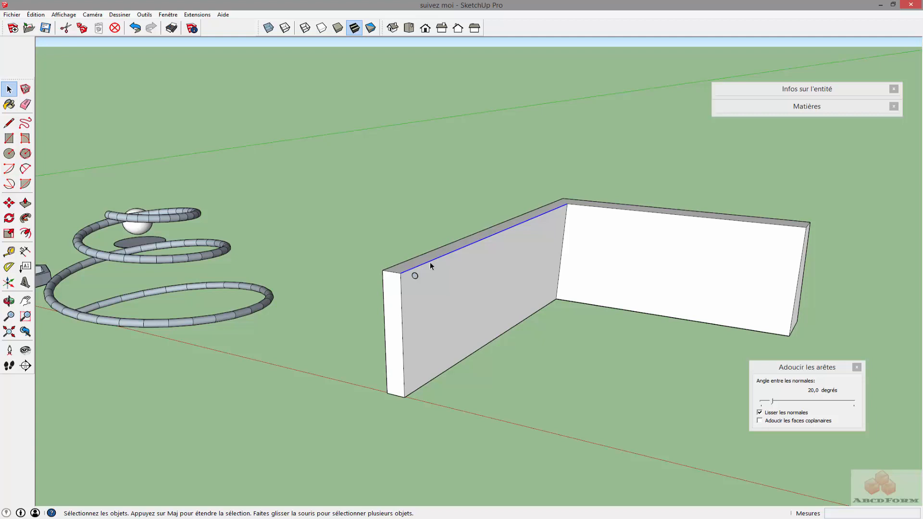
{"action": "left_click", "coordinate": [621, 211], "text": "shift"}
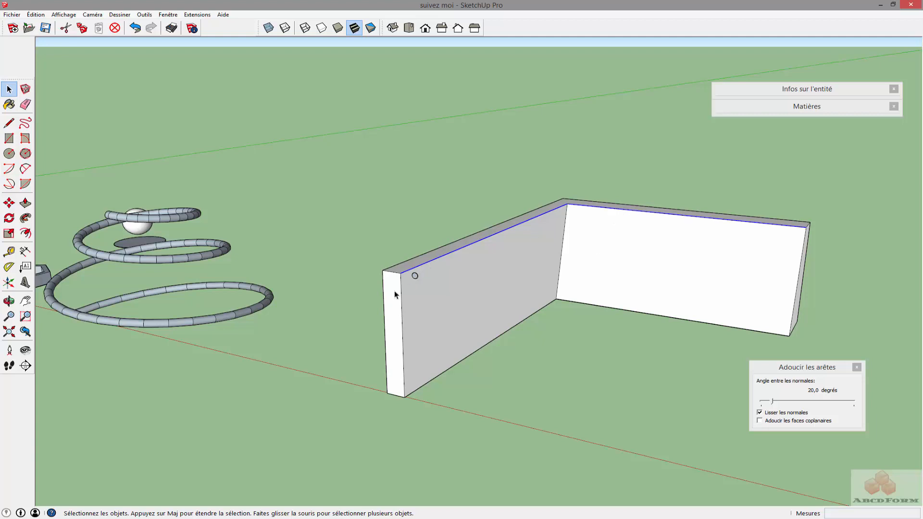
{"action": "scroll", "coordinate": [441, 284], "scroll_direction": "up", "scroll_amount": 4}
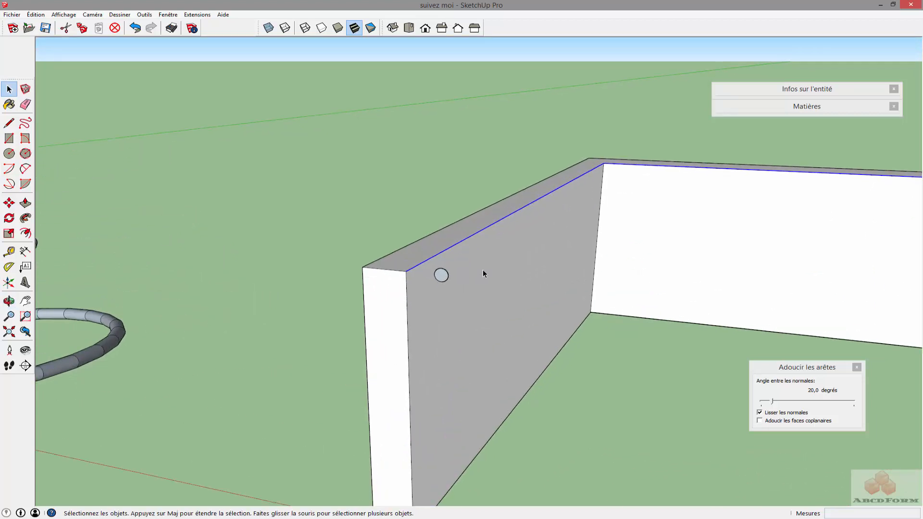
{"action": "middle_click_drag", "start_coordinate": [483, 273], "coordinate": [370, 283]}
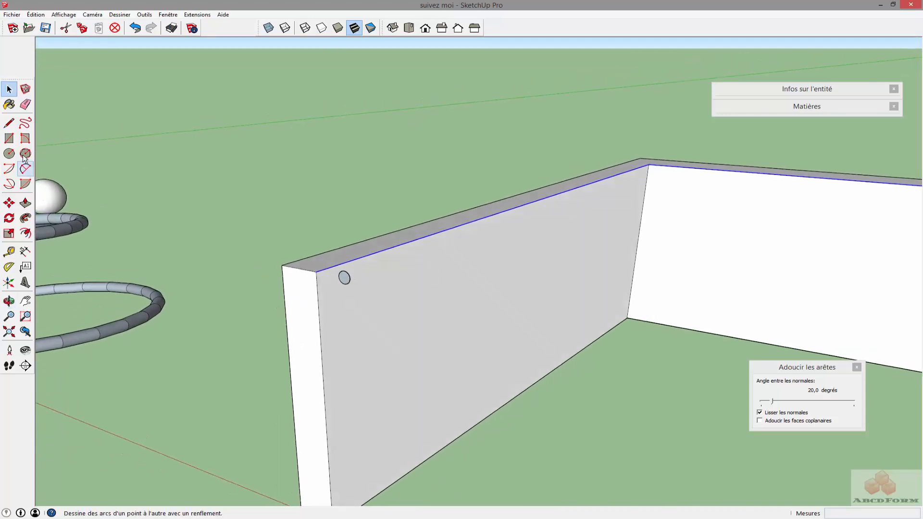
{"action": "left_click", "coordinate": [25, 218]}
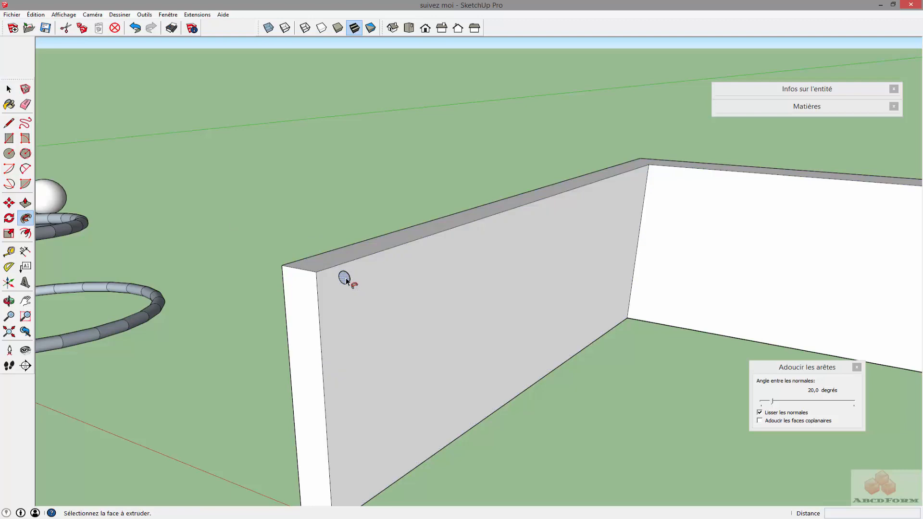
{"action": "left_click", "coordinate": [345, 278]}
{"action": "scroll", "coordinate": [449, 288], "scroll_direction": "down", "scroll_amount": 2}
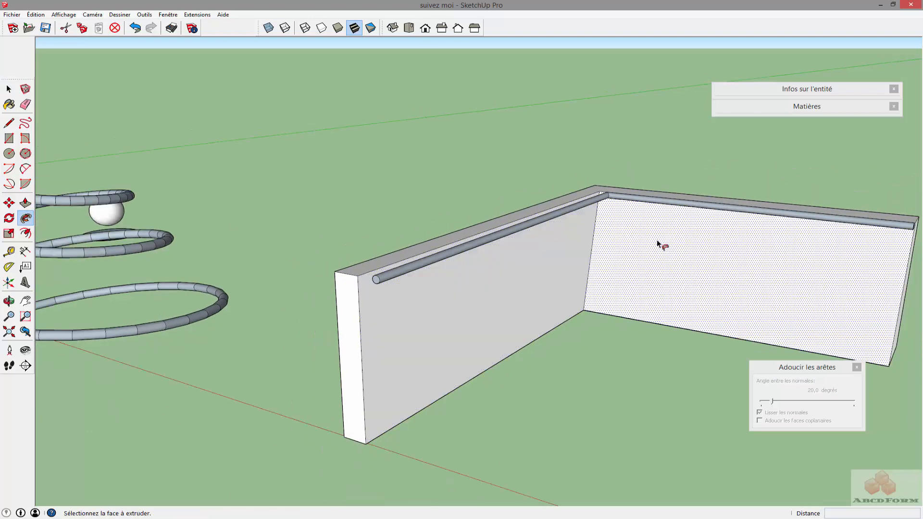
- Examine the swept rail at the wall's inner corner and display the model with X-ray transparent faces
{"action": "middle_click_drag", "start_coordinate": [658, 244], "coordinate": [330, 283]}
{"action": "scroll", "coordinate": [455, 274], "scroll_direction": "up", "scroll_amount": 3}
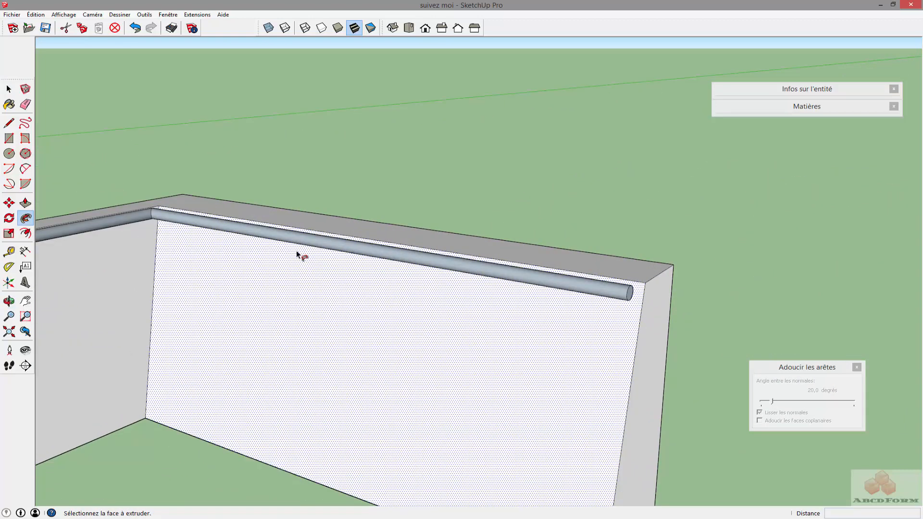
{"action": "scroll", "coordinate": [297, 255], "scroll_direction": "down", "scroll_amount": 2}
{"action": "middle_click_drag", "start_coordinate": [267, 256], "coordinate": [362, 251]}
{"action": "scroll", "coordinate": [336, 259], "scroll_direction": "up", "scroll_amount": 3}
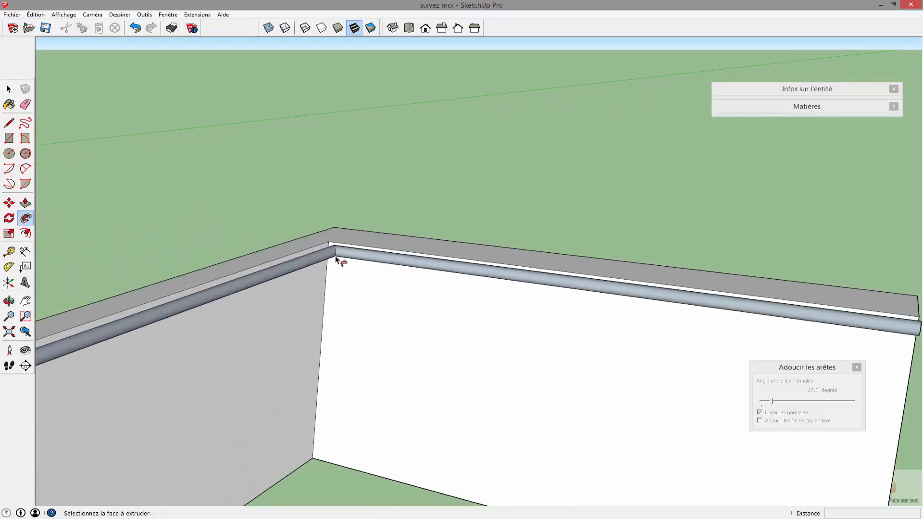
{"action": "left_click", "coordinate": [272, 28]}
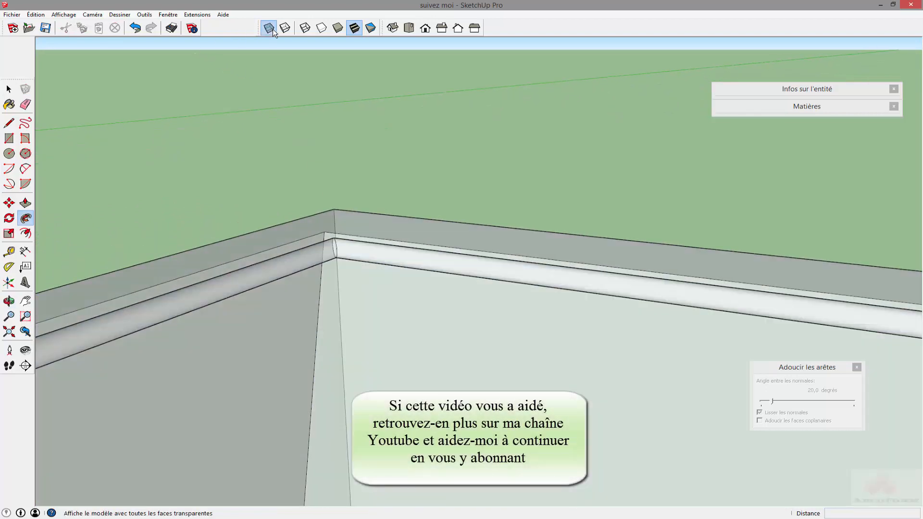
{"action": "middle_click_drag", "start_coordinate": [326, 209], "coordinate": [313, 284]}
{"action": "scroll", "coordinate": [313, 284], "scroll_direction": "down", "scroll_amount": 6}
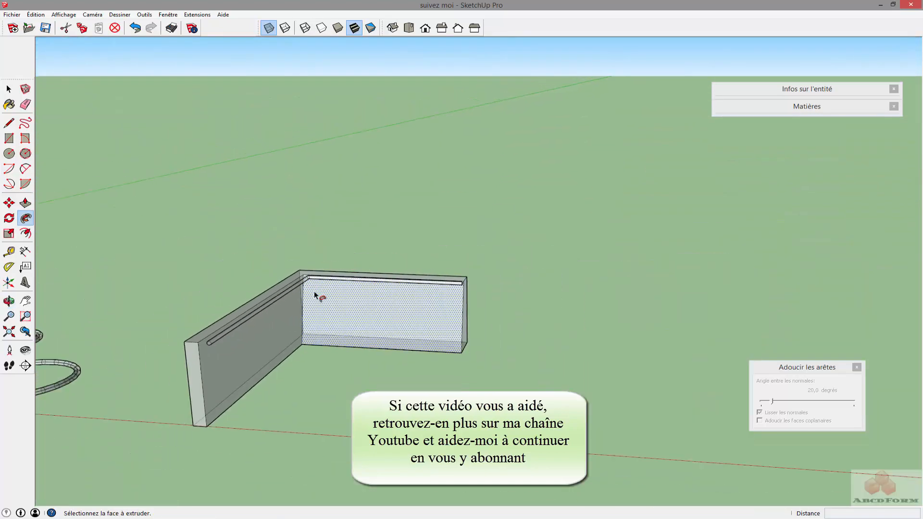